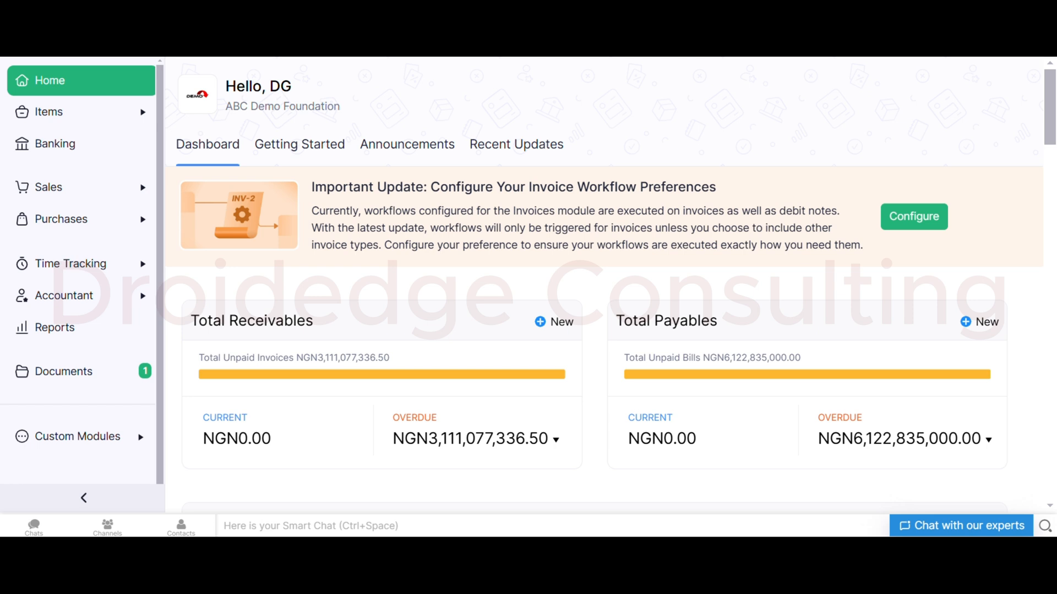
# Open the list of inventory items and start creating a new item.
pyautogui.click(94, 115)
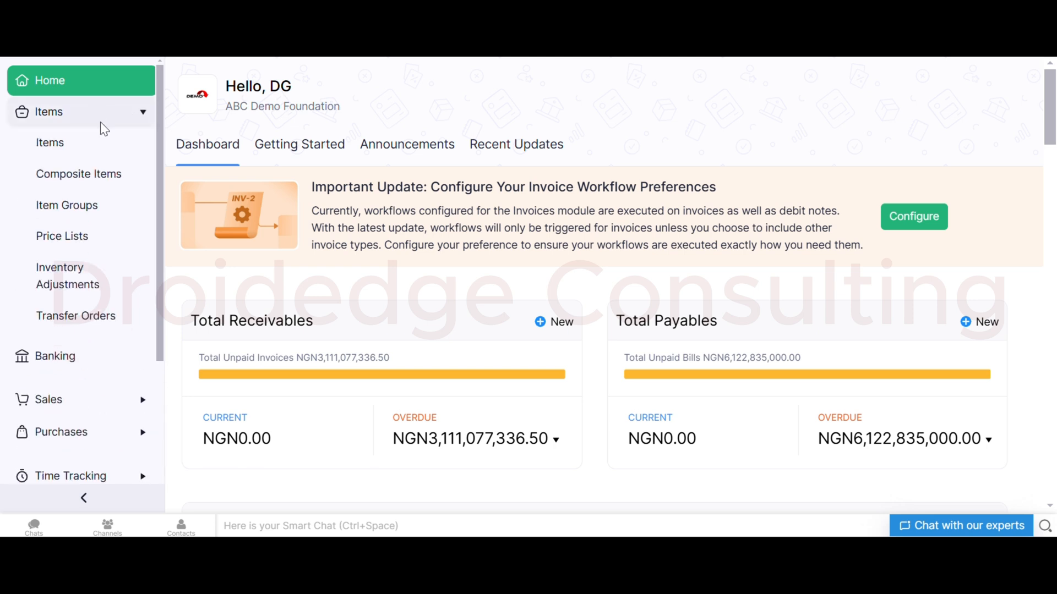
pyautogui.click(99, 155)
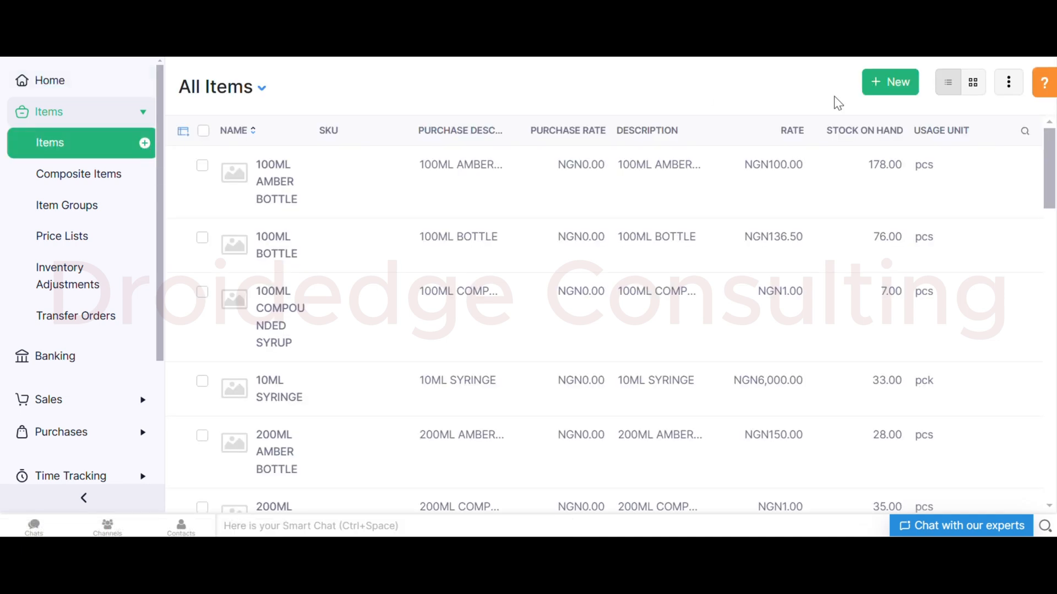
pyautogui.click(886, 91)
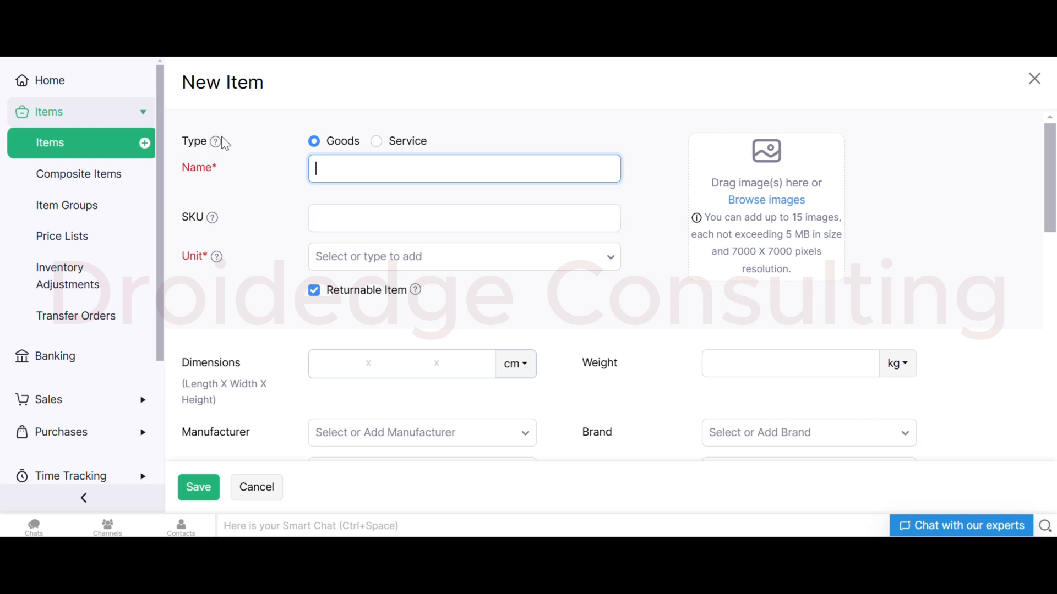
pyautogui.moveTo(222, 149)
pyautogui.hotkey('ctrl', 'd')
pyautogui.write('roi')
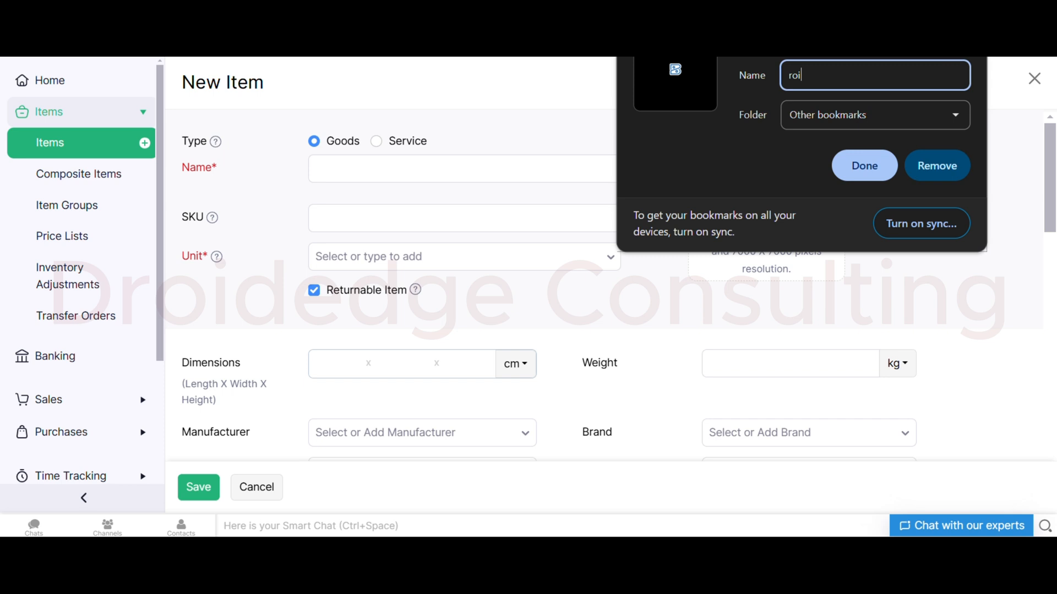
pyautogui.press('Escape')
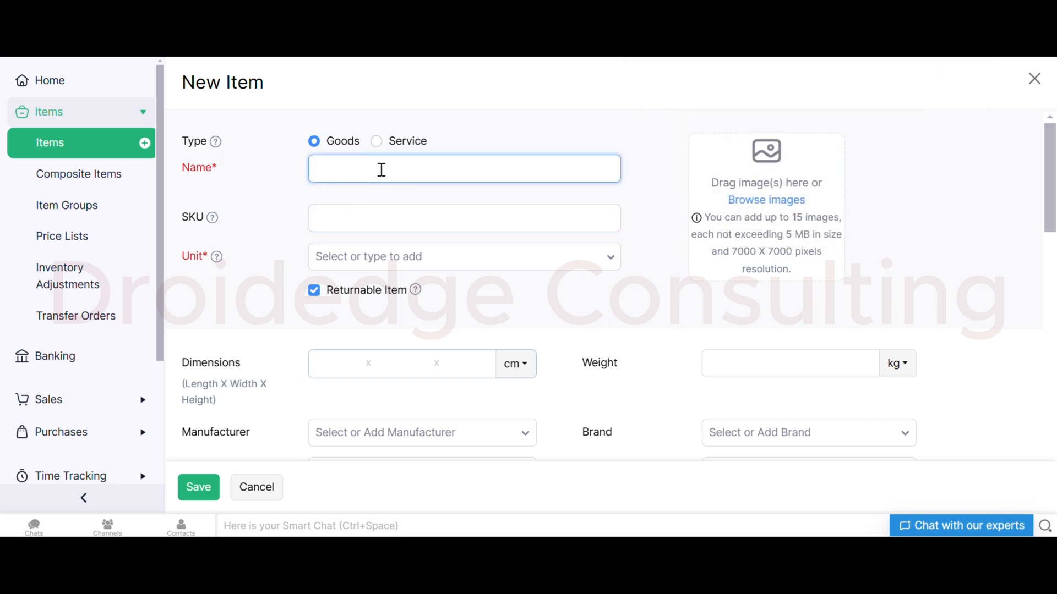
# Name the new item "Droidedge Computers", keeping the spelling as entered.
pyautogui.write('Droidedge Computers')
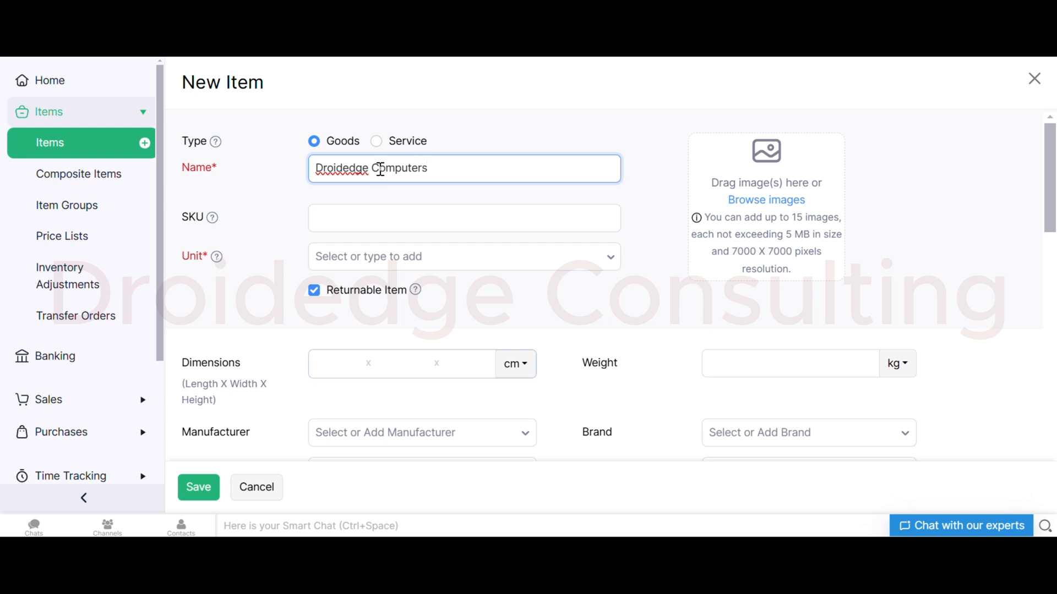
pyautogui.rightClick(355, 181)
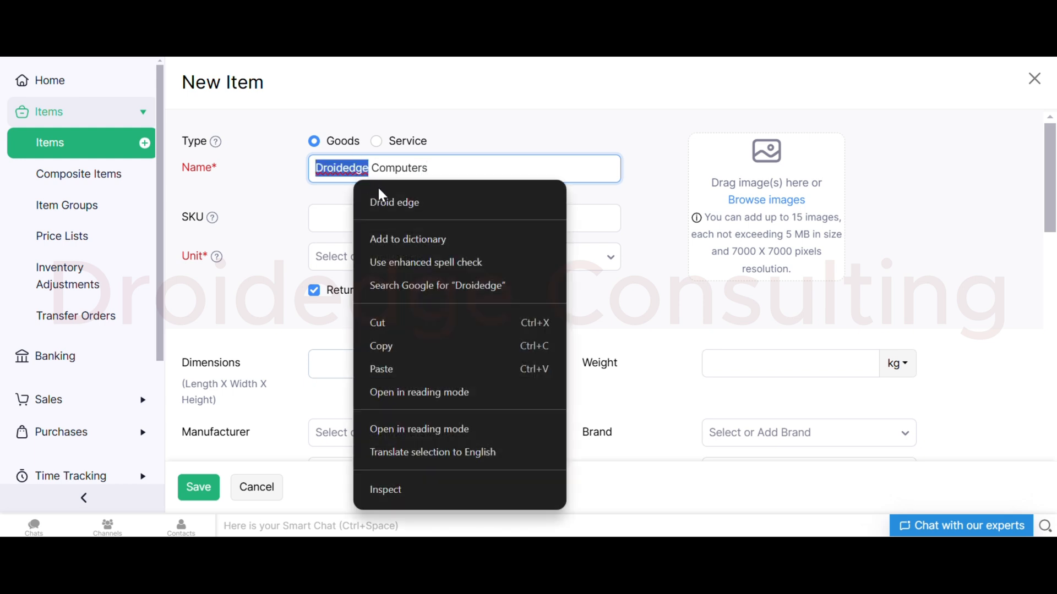
pyautogui.click(407, 165)
pyautogui.click(405, 164)
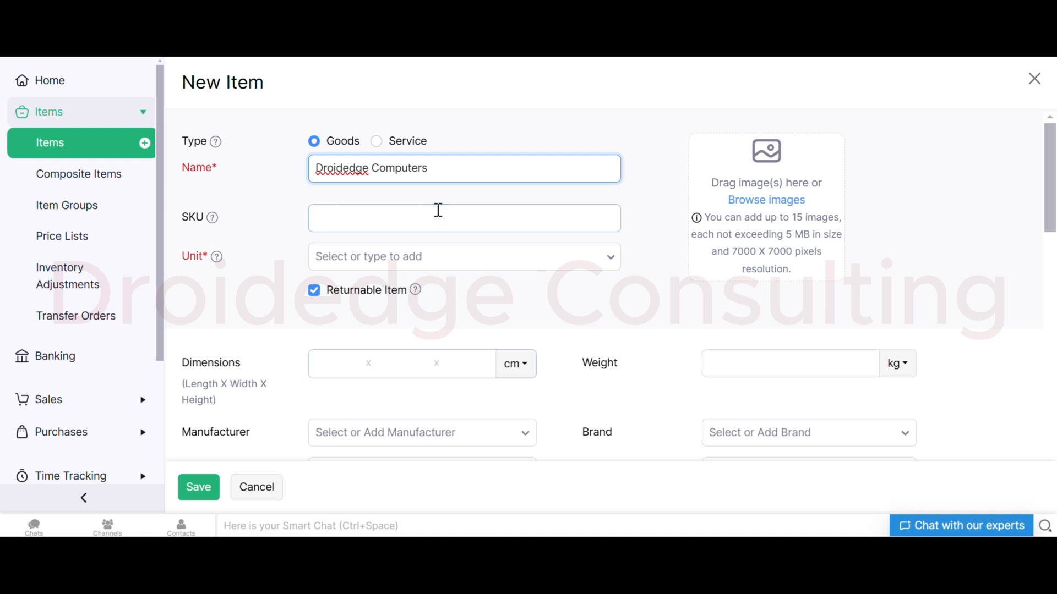
pyautogui.click(438, 210)
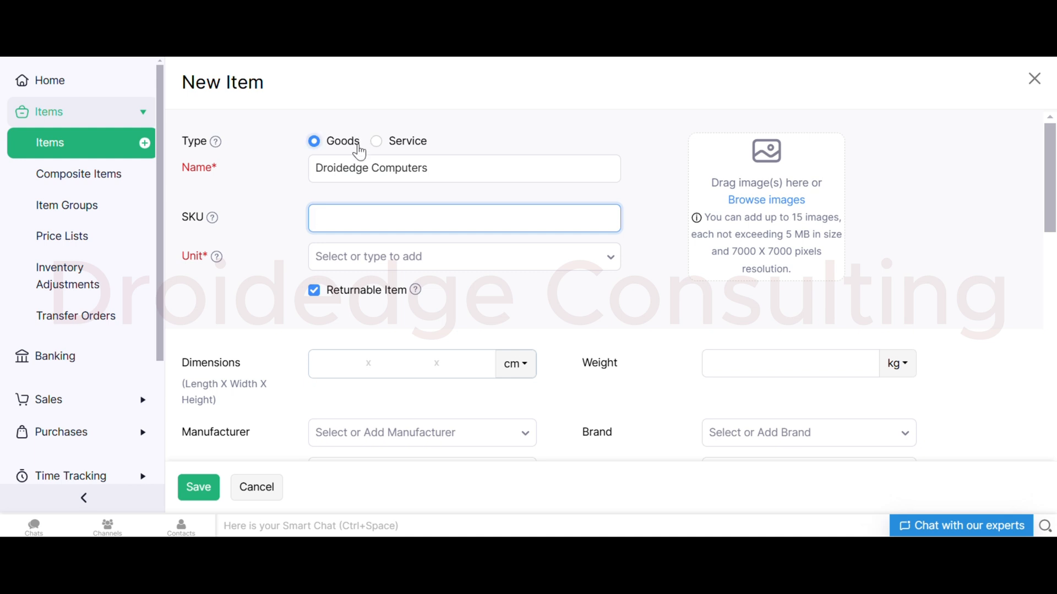
# Switch the item type to Service for comparison and set it back to Goods.
pyautogui.click(419, 143)
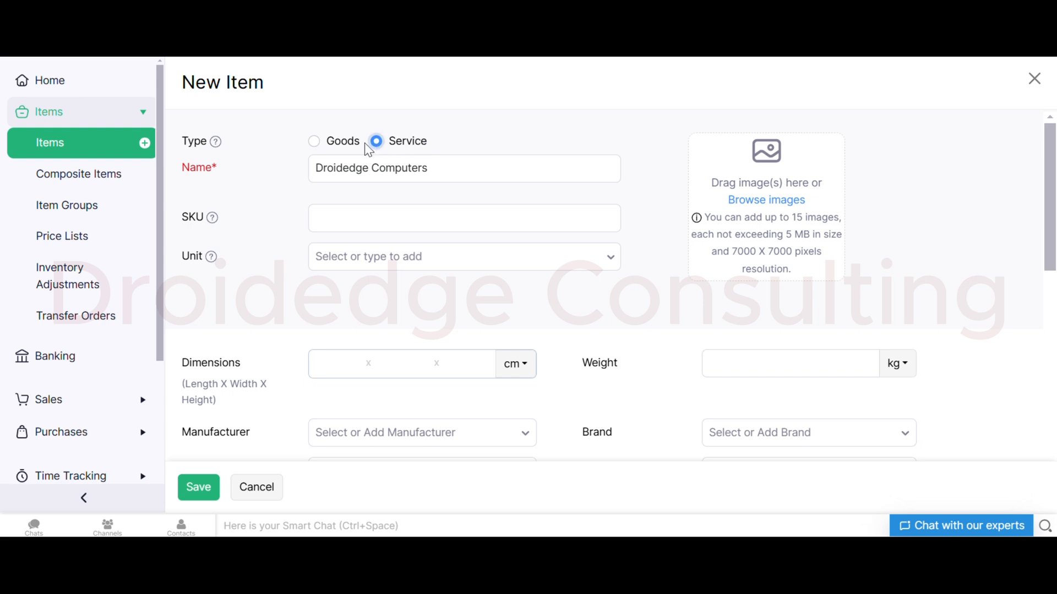
pyautogui.click(339, 151)
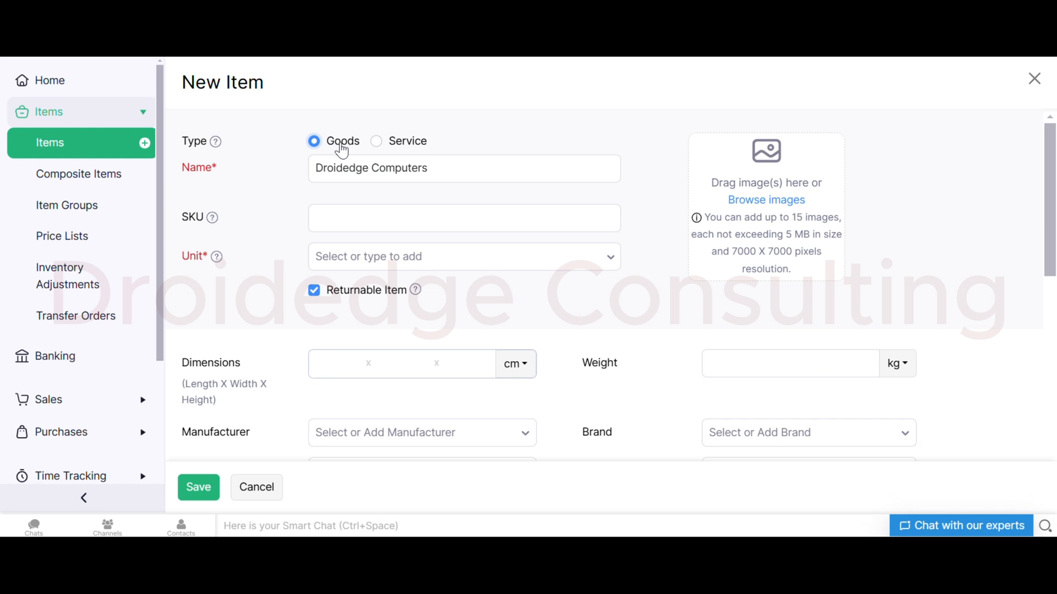
pyautogui.click(416, 143)
pyautogui.click(336, 144)
# Enter ITEM-00001 as the item's SKU and choose pcs as its unit.
pyautogui.click(370, 213)
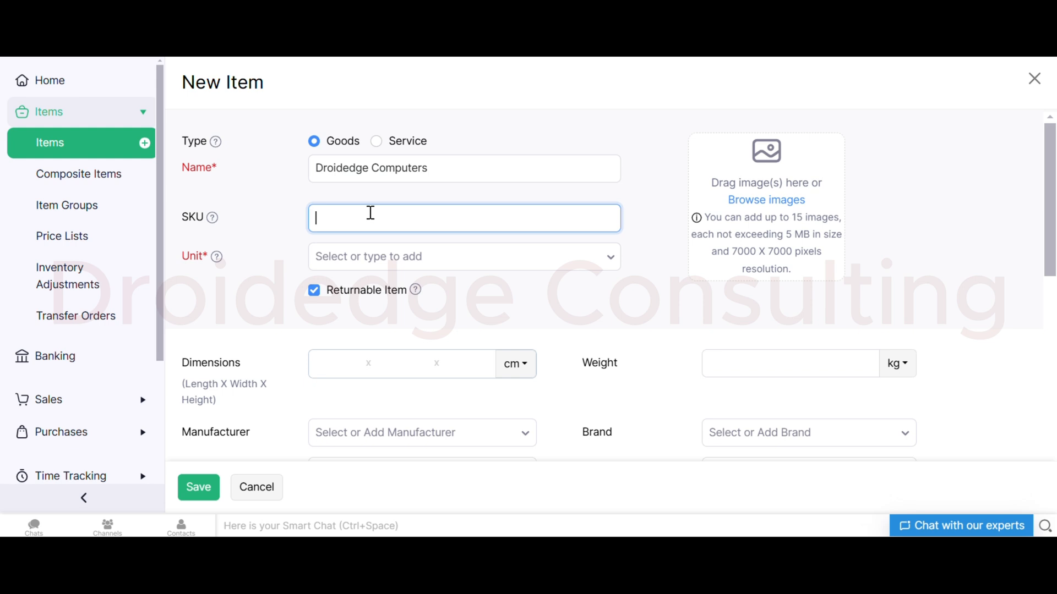
pyautogui.write('ITEM-00001')
pyautogui.click(406, 259)
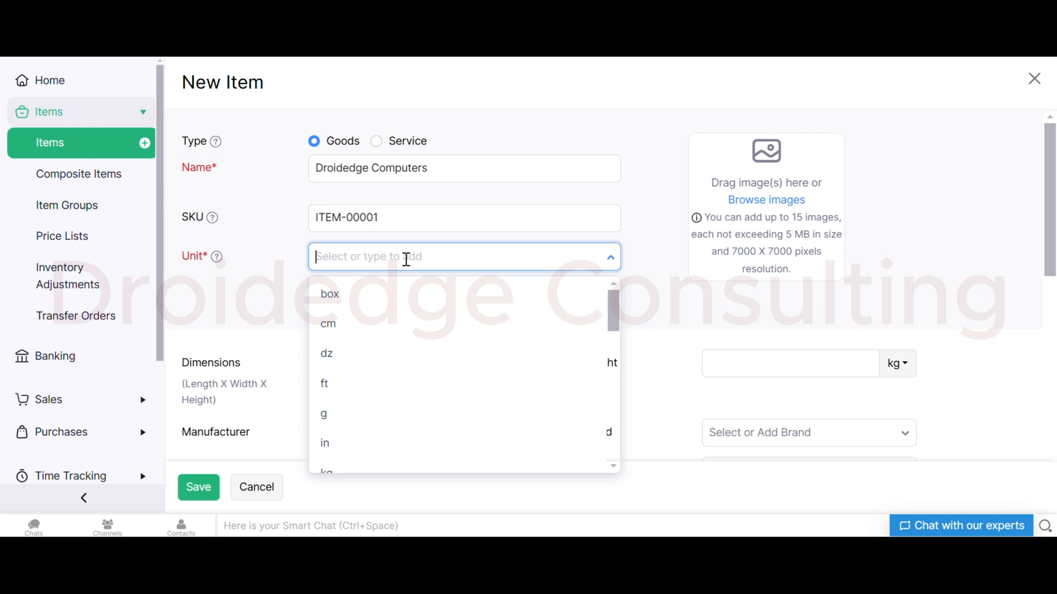
pyautogui.scroll(-10, 362, 401)
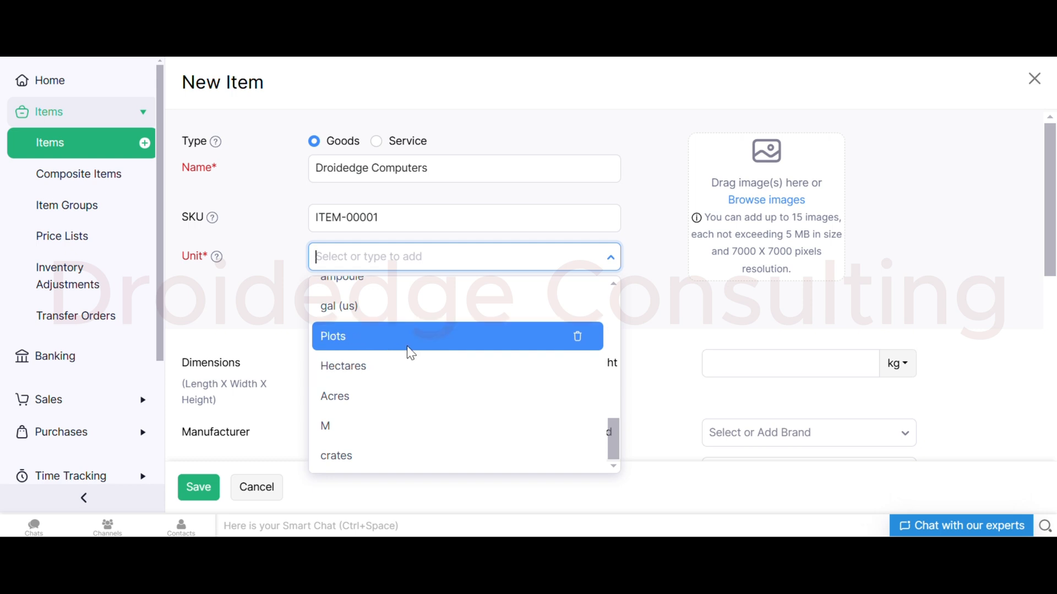
pyautogui.click(387, 257)
pyautogui.write('UNI')
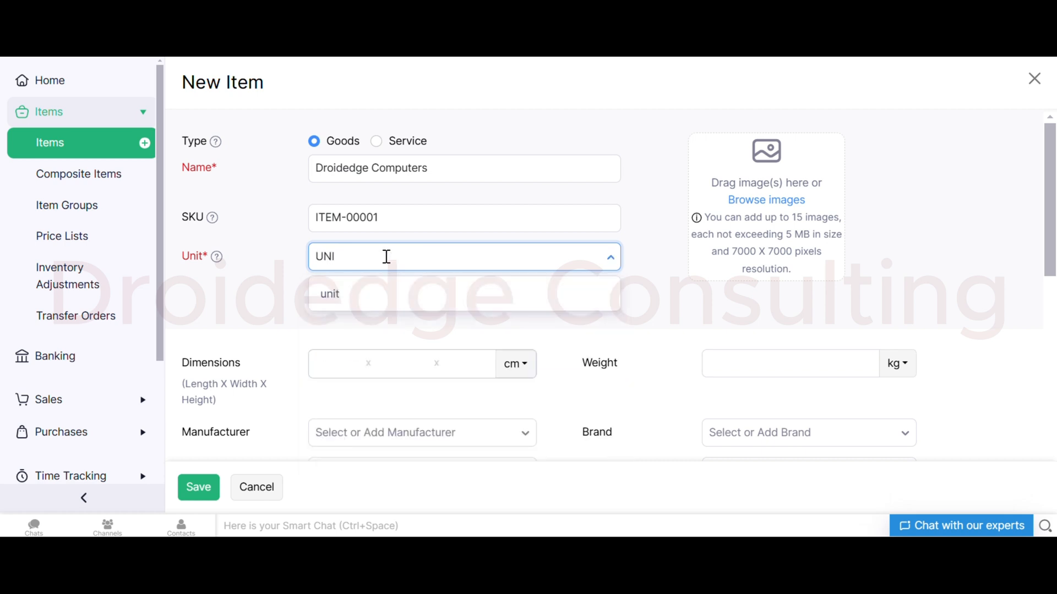
pyautogui.press('BackSpace')
pyautogui.press('BackSpace')
pyautogui.press('BackSpace')
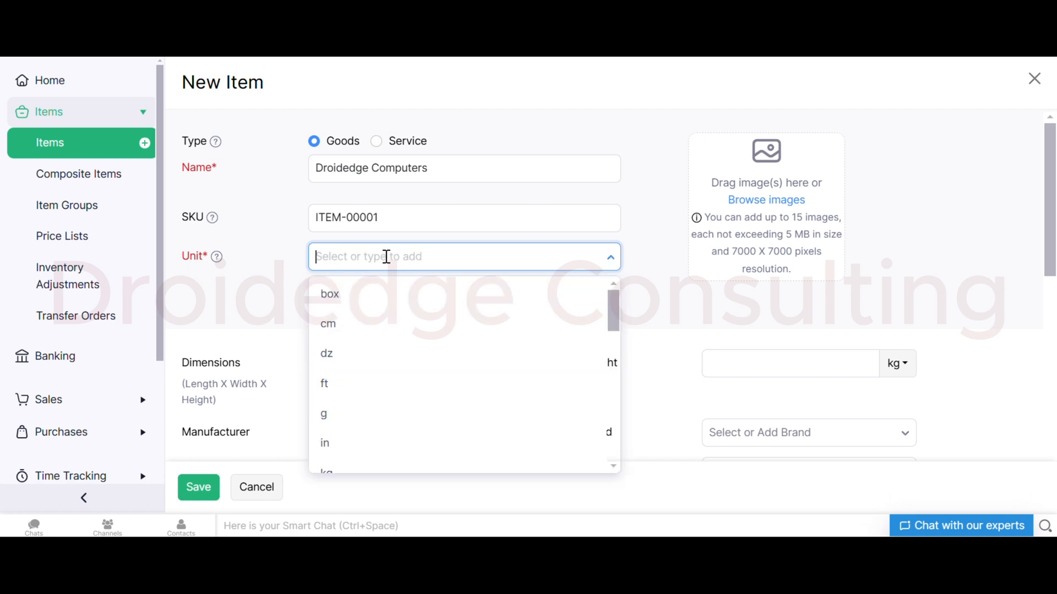
pyautogui.write('pccs')
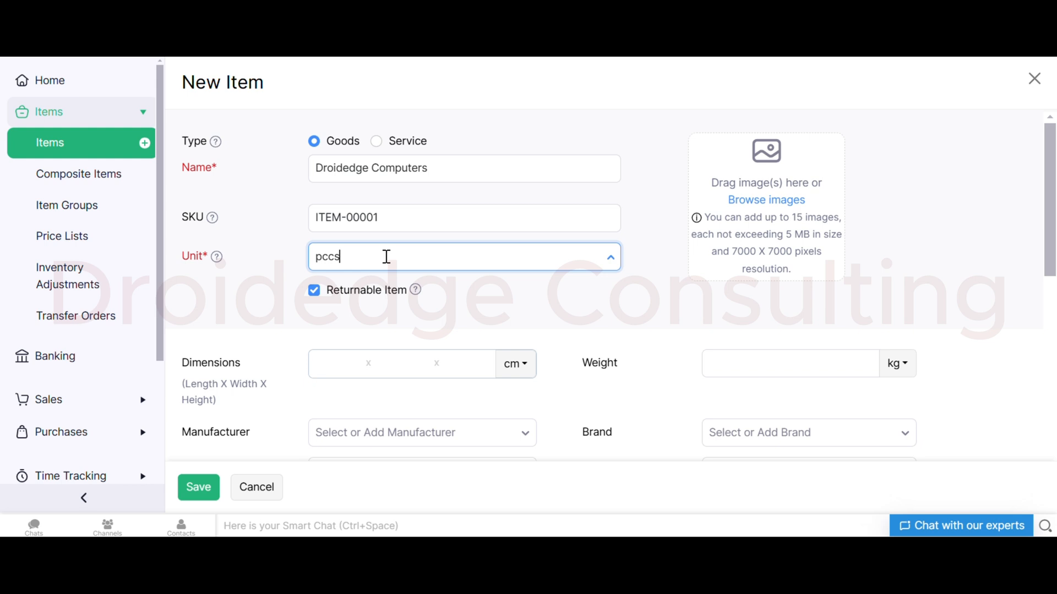
pyautogui.press('BackSpace')
pyautogui.press('BackSpace')
pyautogui.click(383, 294)
pyautogui.scroll(-1, 412, 351)
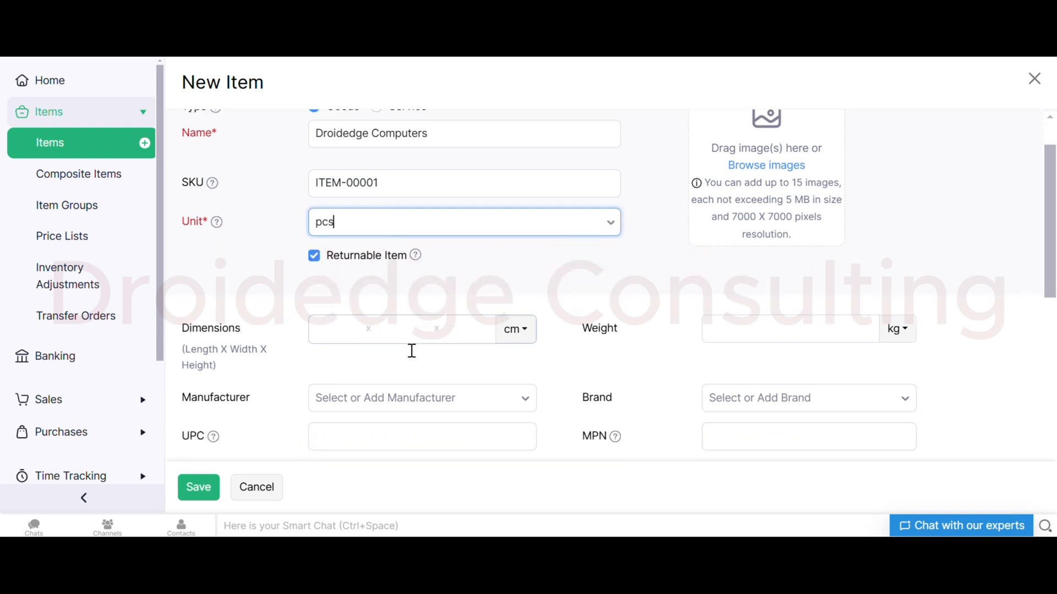
pyautogui.scroll(-3, 411, 350)
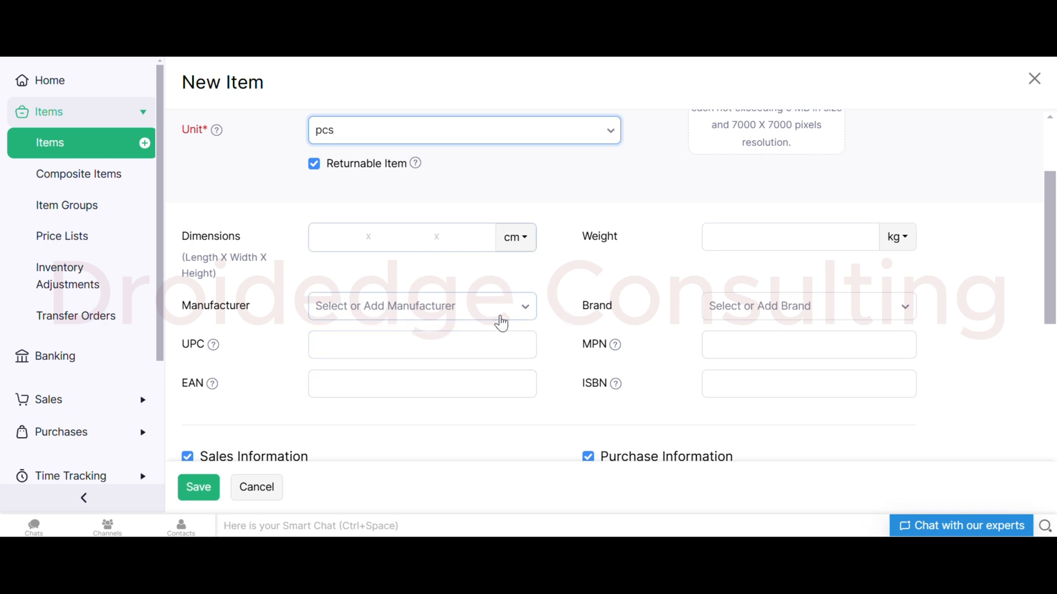
pyautogui.click(378, 245)
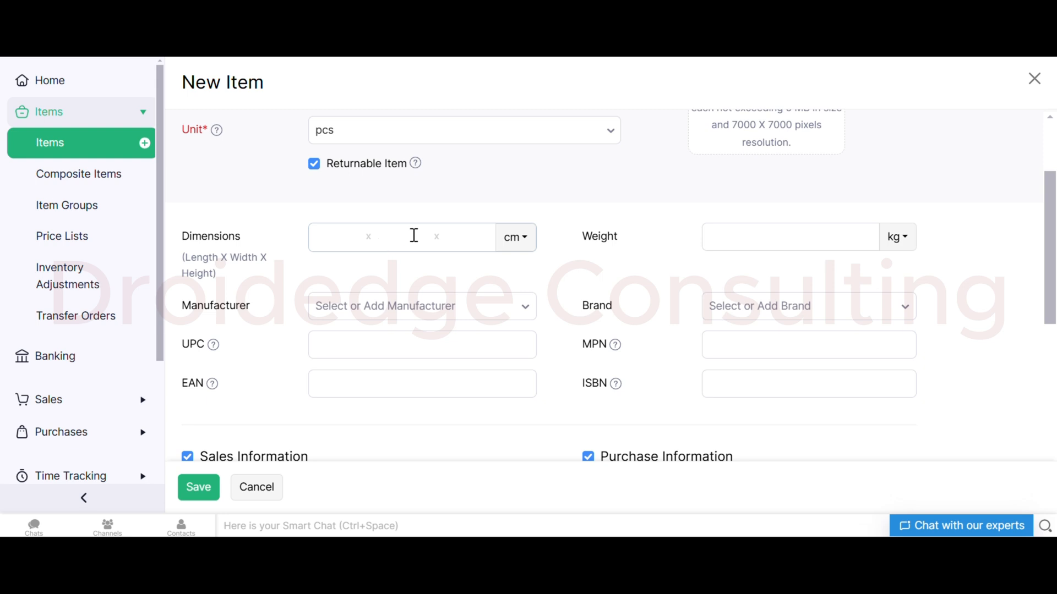
pyautogui.scroll(3, 414, 235)
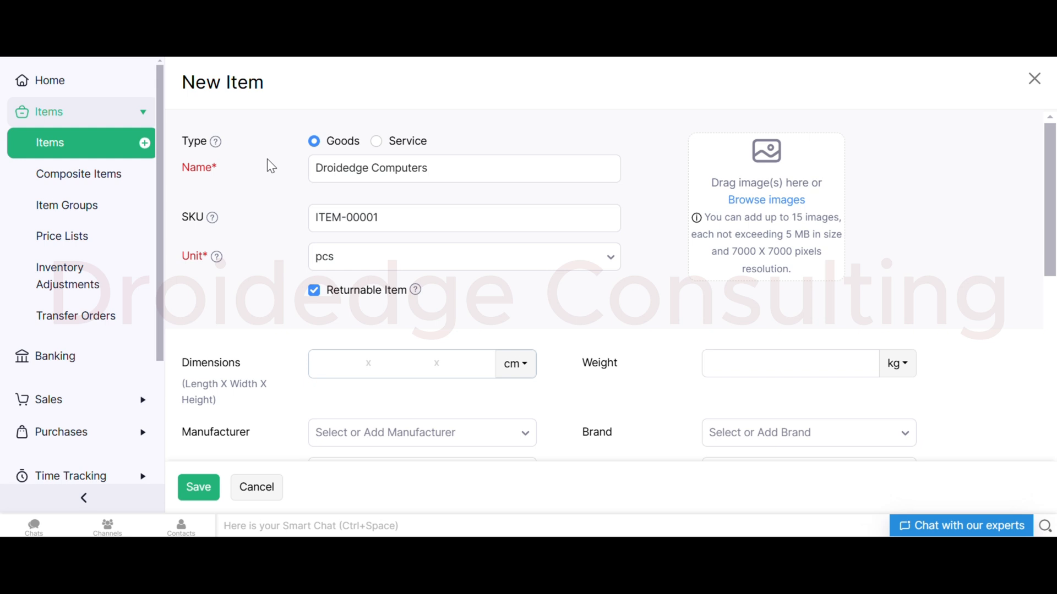
# Try to save the item with a blank SKU, and restore ITEM-00001 in that field.
pyautogui.click(379, 218)
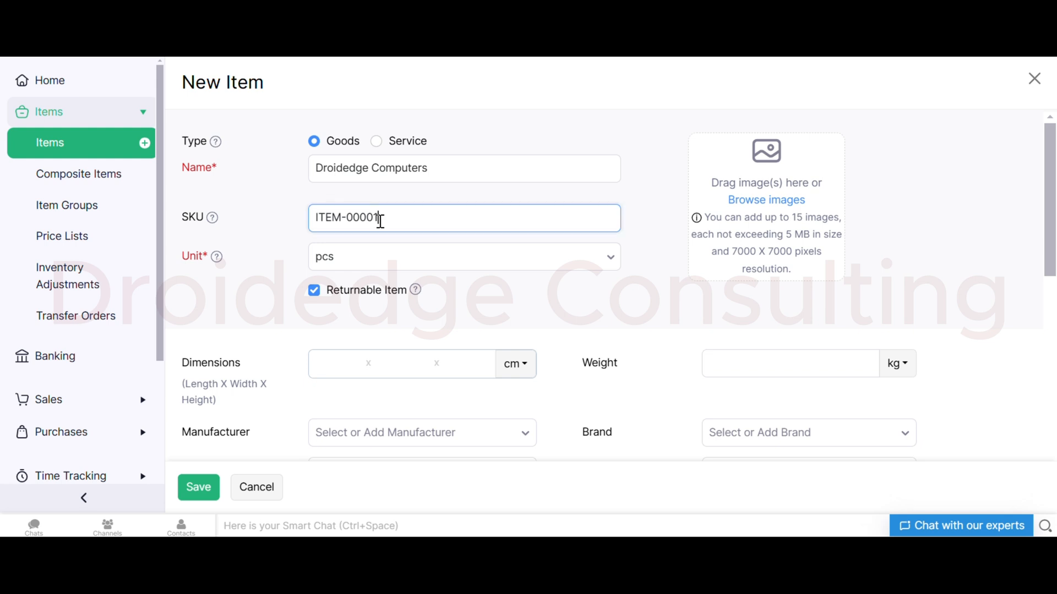
pyautogui.moveTo(379, 220); pyautogui.dragTo(296, 224)
pyautogui.hotkey('ctrl', 'c')
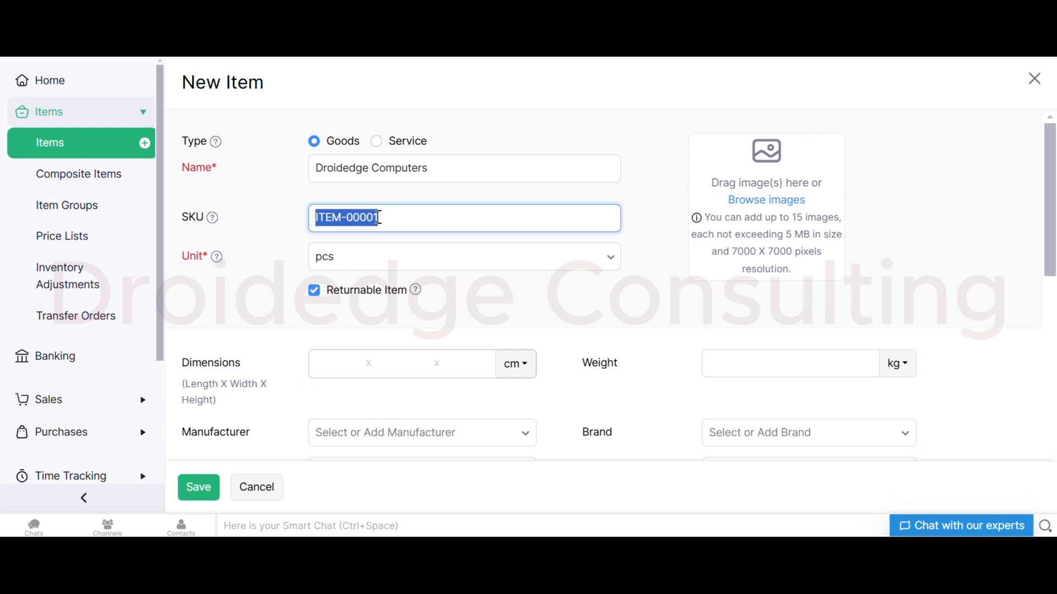
pyautogui.press('BackSpace')
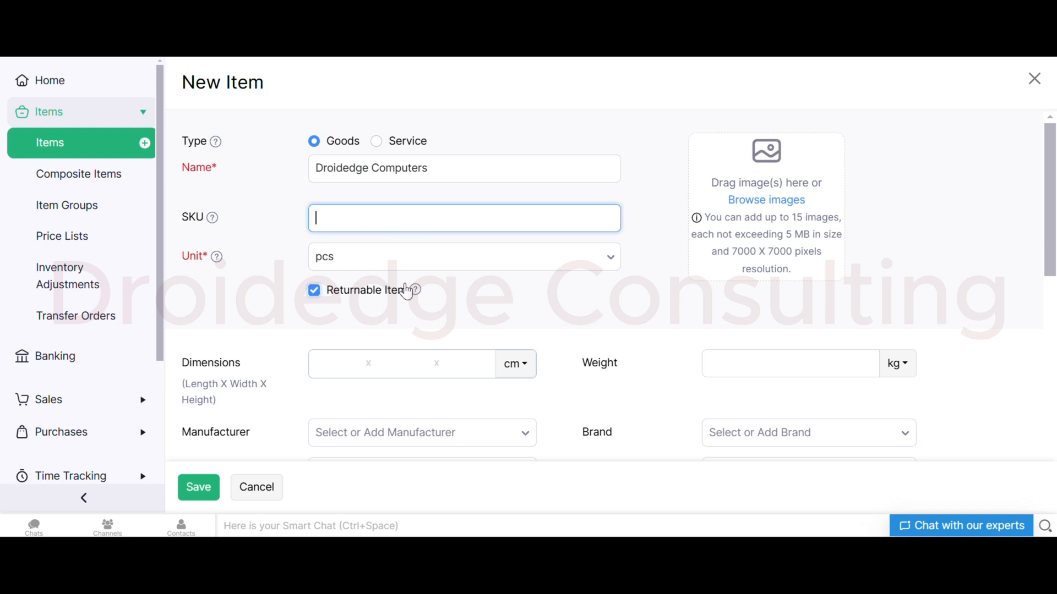
pyautogui.scroll(-8, 408, 291)
pyautogui.scroll(-2, 406, 291)
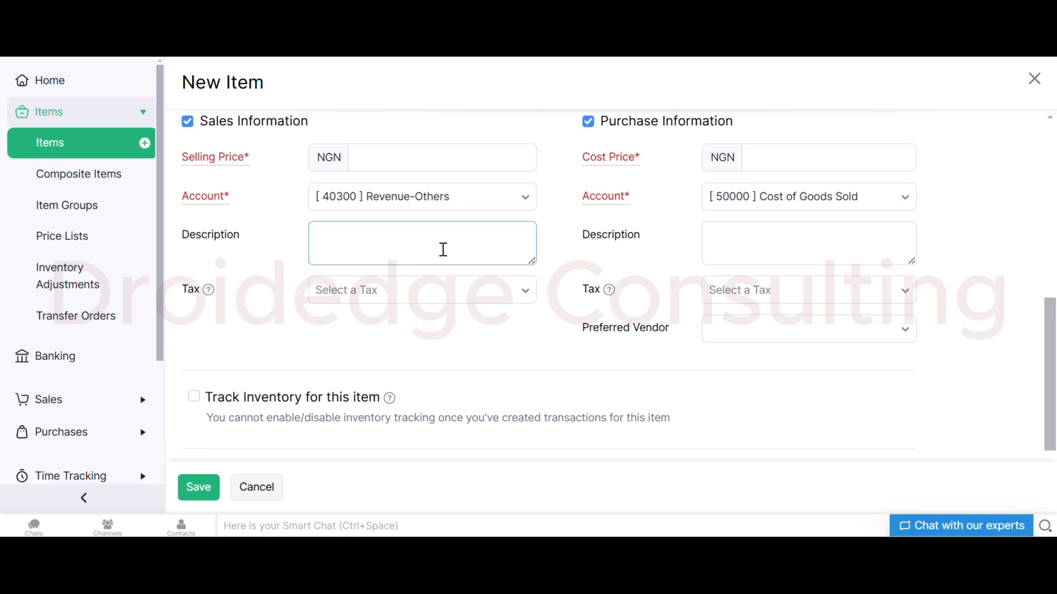
pyautogui.click(199, 488)
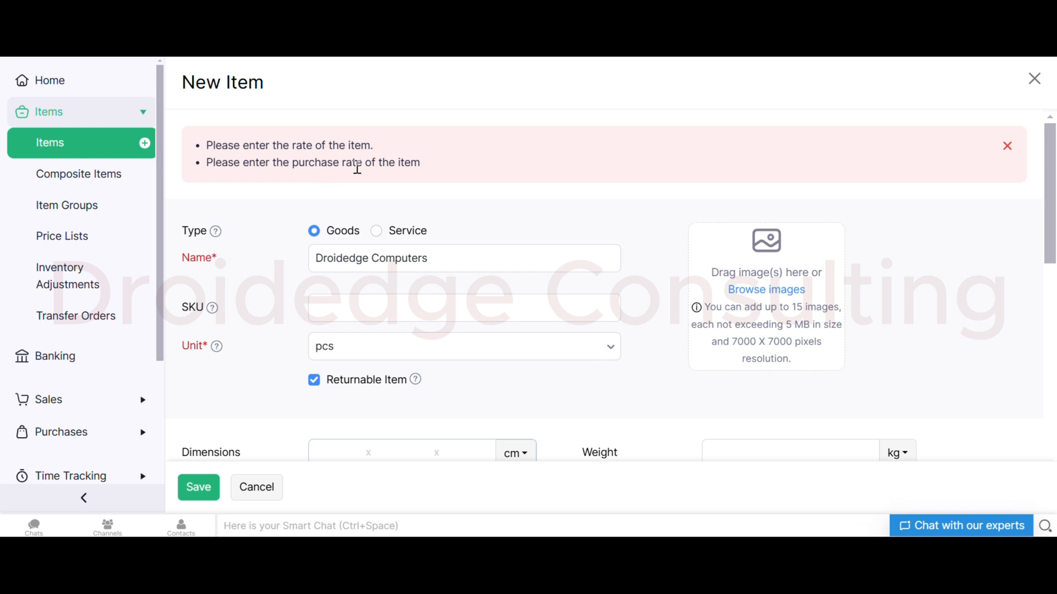
pyautogui.click(361, 312)
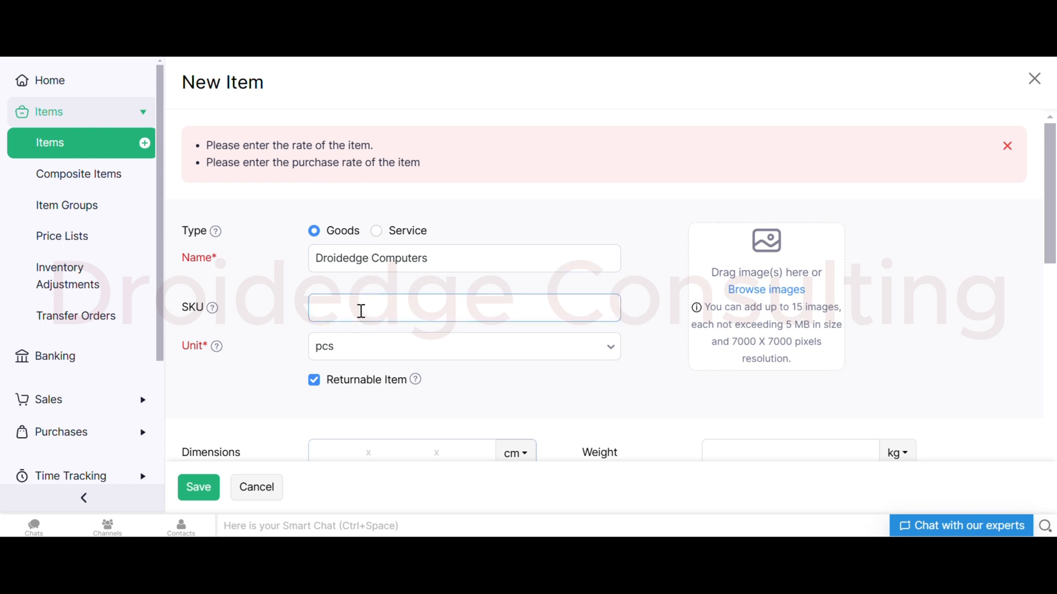
pyautogui.hotkey('ctrl', 'v')
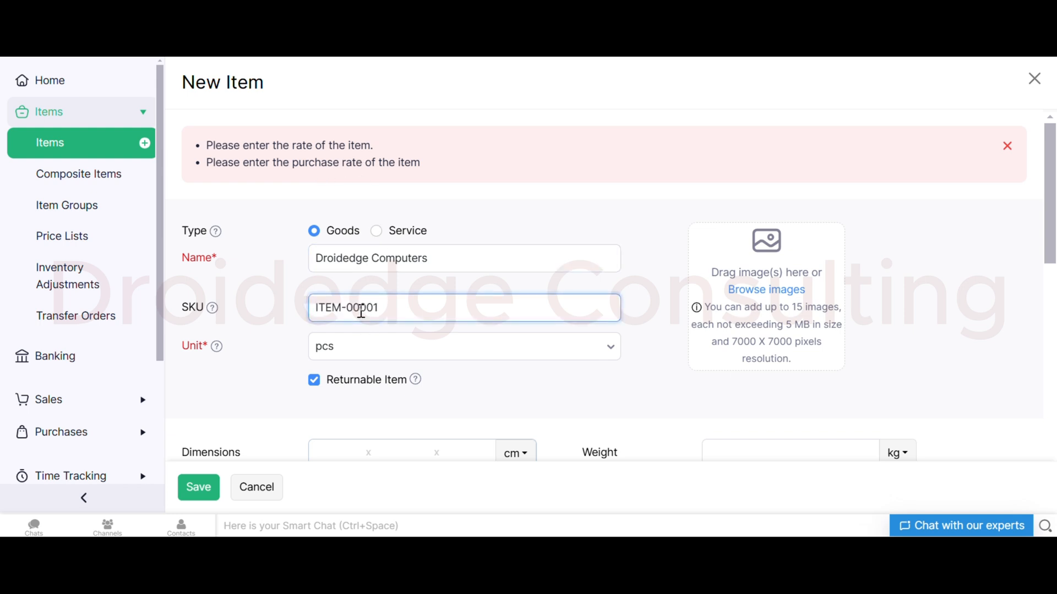
# Clear the item's unit and try to save the item without it.
pyautogui.click(361, 341)
pyautogui.press('BackSpace')
pyautogui.press('BackSpace')
pyautogui.press('BackSpace')
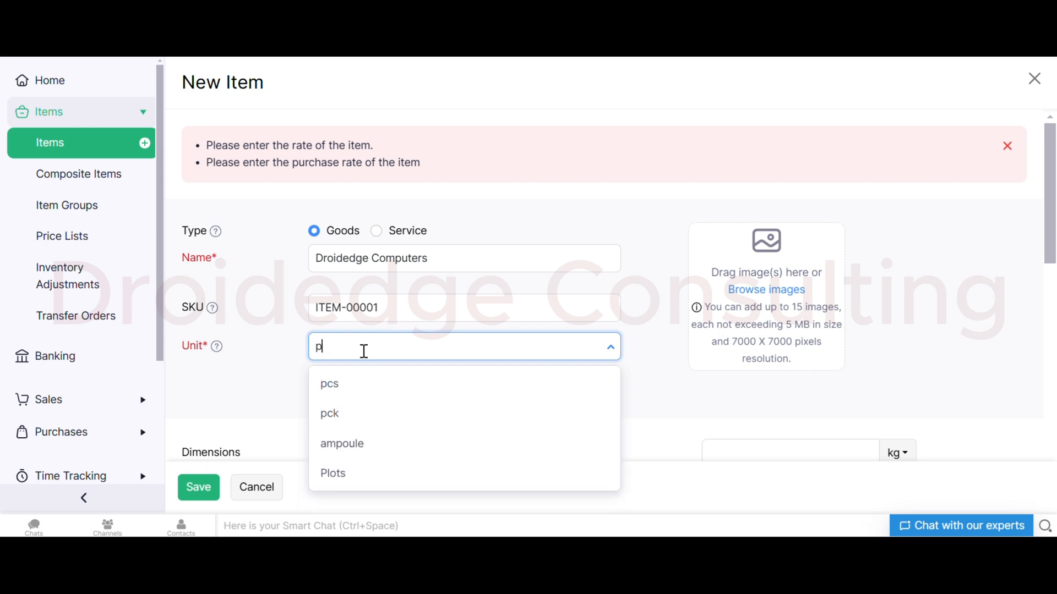
pyautogui.click(252, 372)
pyautogui.click(208, 500)
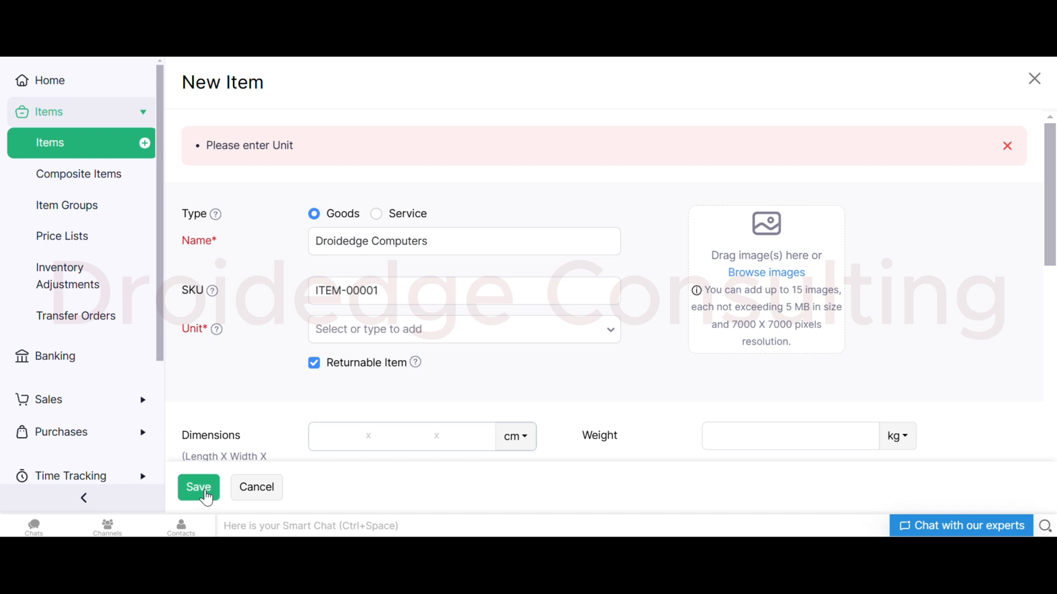
# Set the item's unit to pcs and try to save the item again.
pyautogui.click(393, 336)
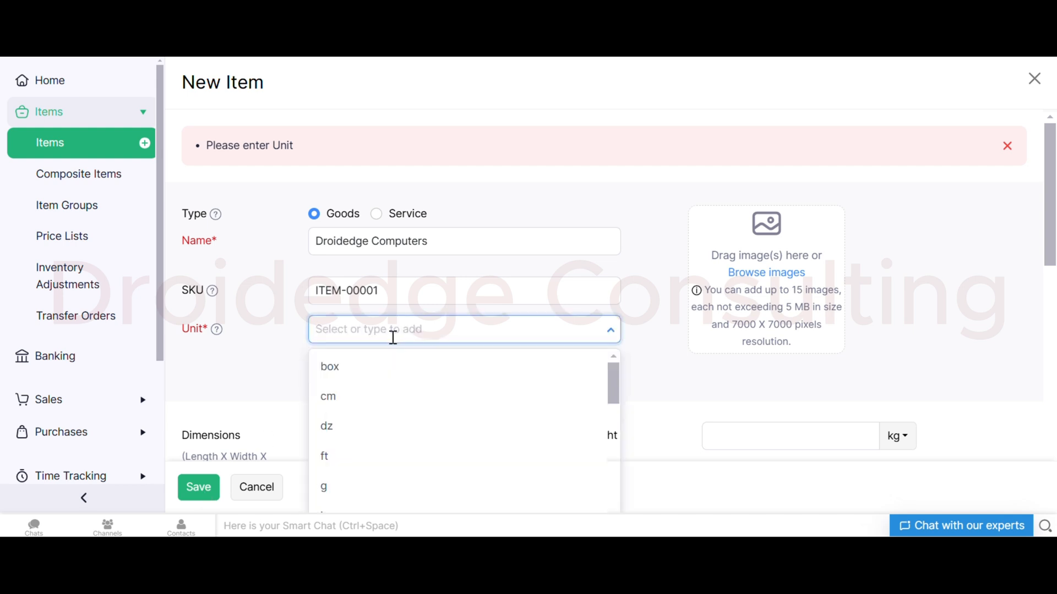
pyautogui.write('pcs')
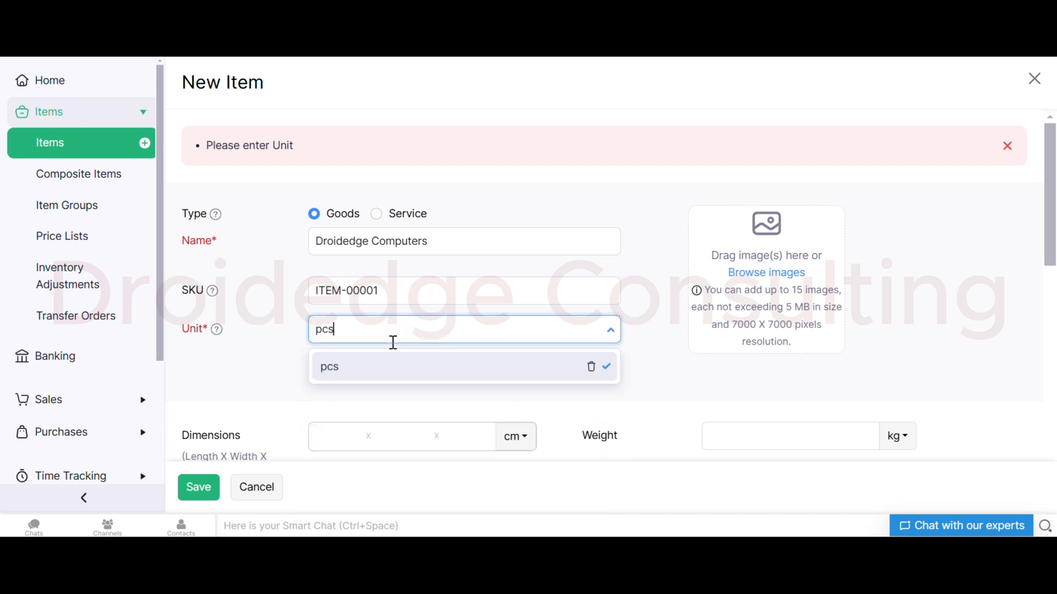
pyautogui.press('Return')
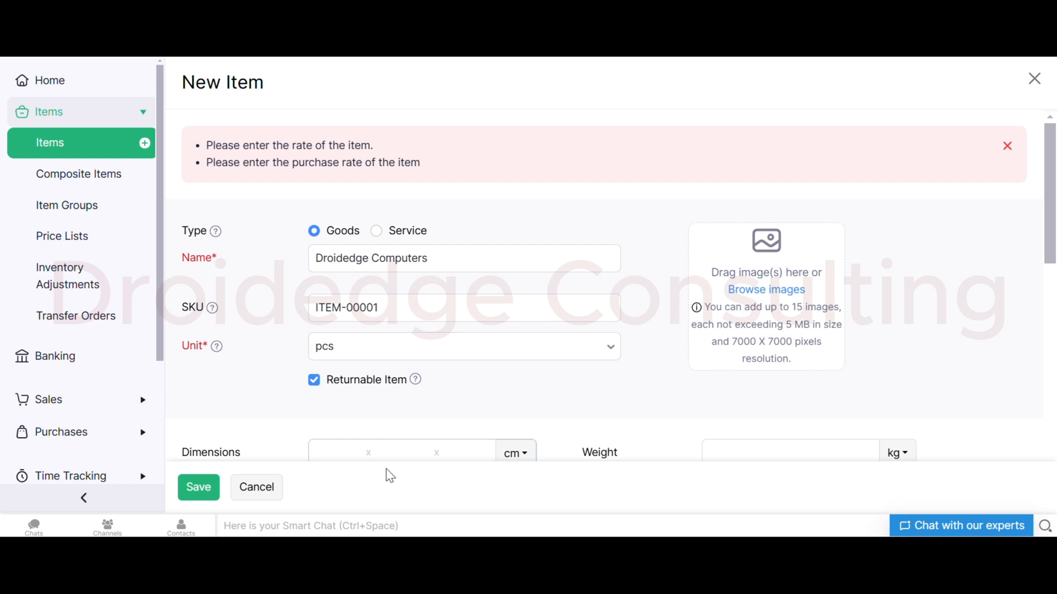
# Set the item's selling price to 0 NGN in the sales information.
pyautogui.scroll(-8, 388, 421)
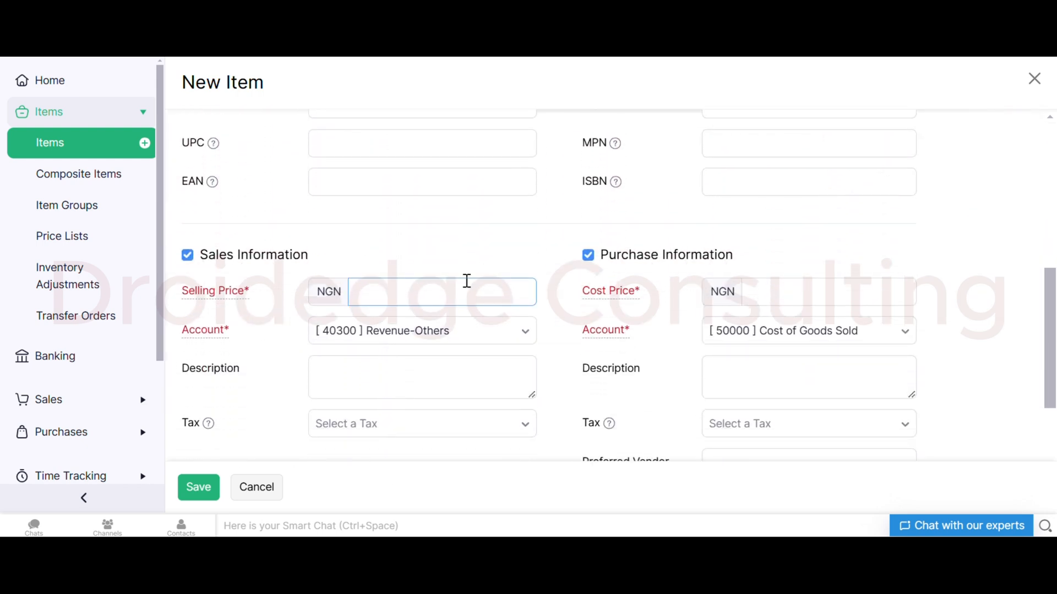
pyautogui.click(460, 294)
pyautogui.write('0')
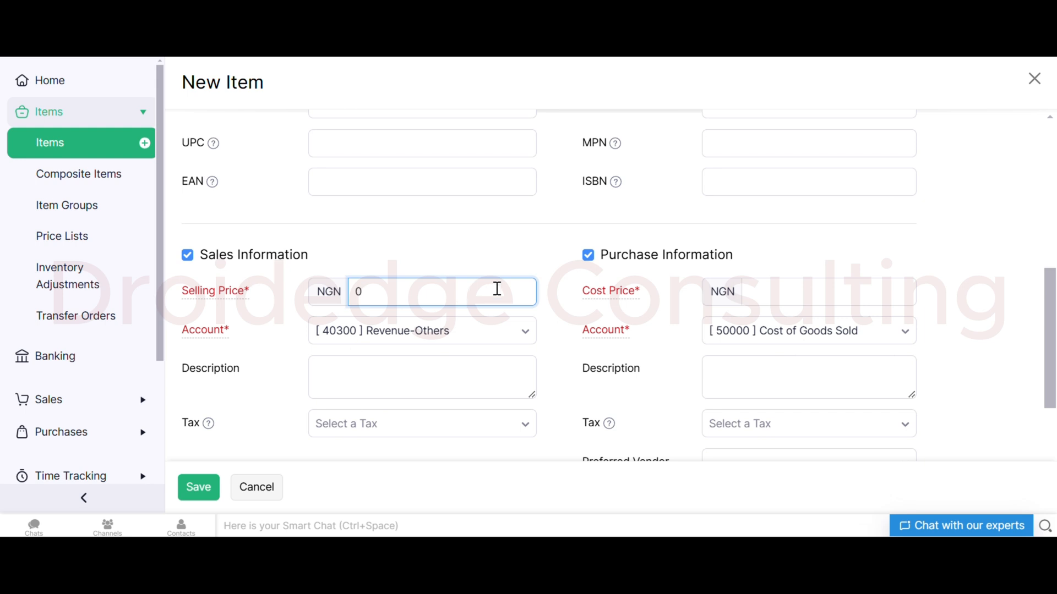
# Set the item's cost price to 0 NGN in the purchase information.
pyautogui.click(753, 285)
pyautogui.write('0')
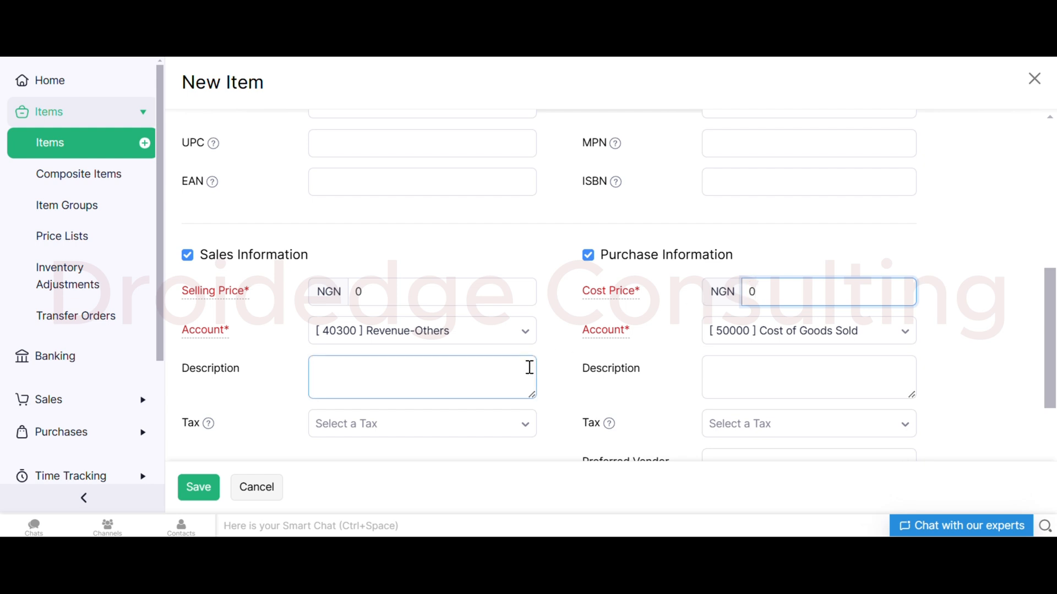
# Examine the account choices available for the item's sales information and purchase information.
pyautogui.scroll(-3, 531, 379)
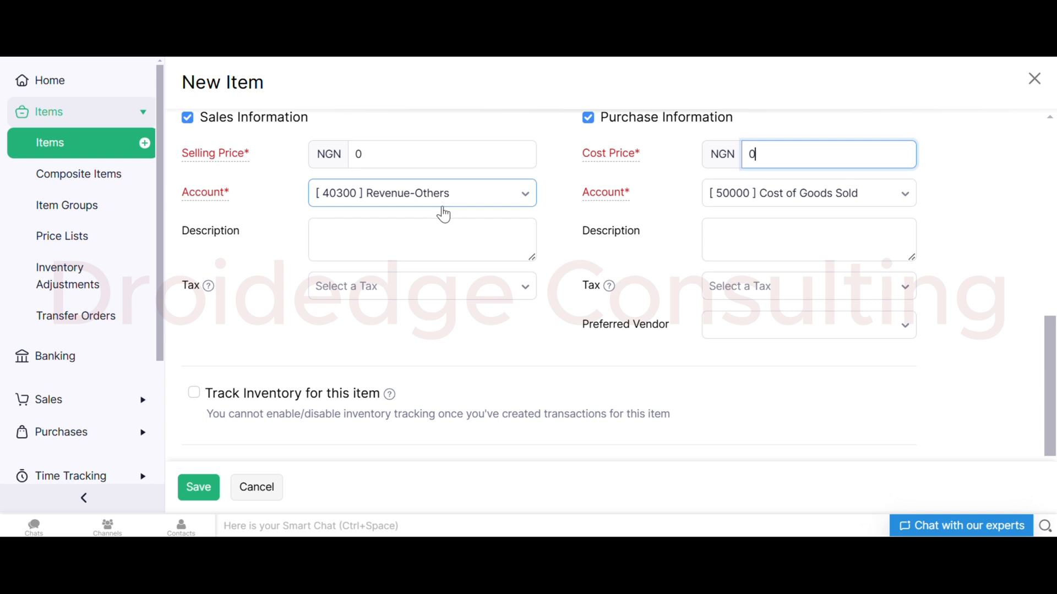
pyautogui.scroll(1, 441, 219)
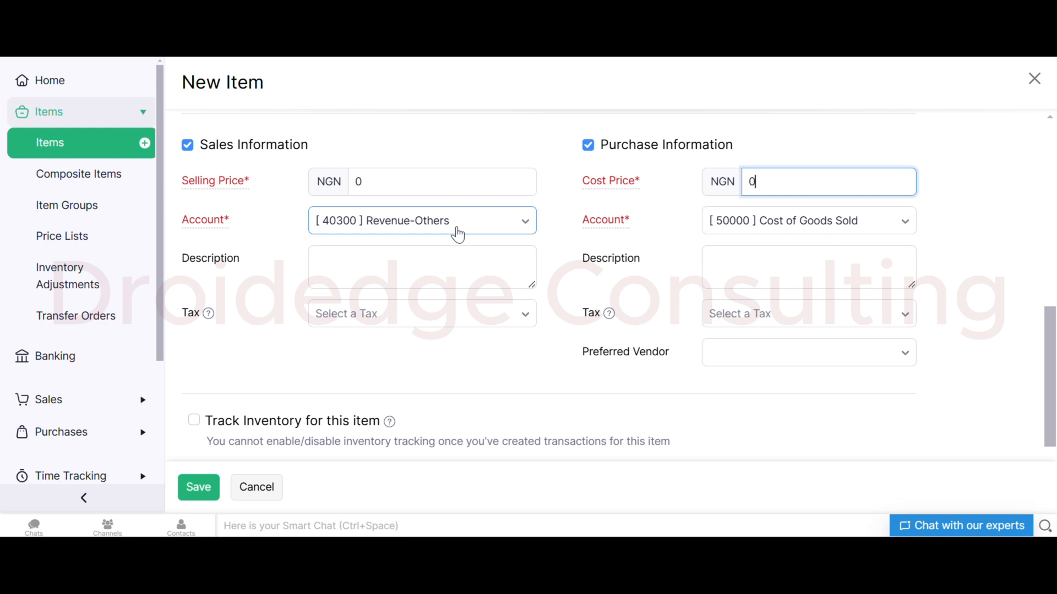
pyautogui.click(458, 233)
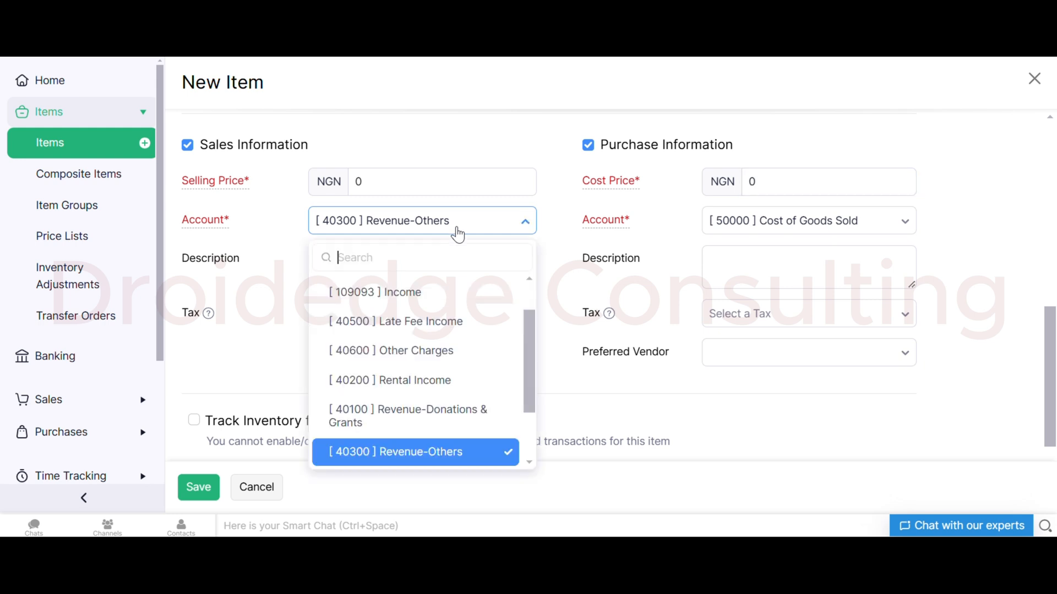
pyautogui.scroll(2, 413, 340)
pyautogui.scroll(-1, 399, 410)
pyautogui.scroll(-2, 399, 411)
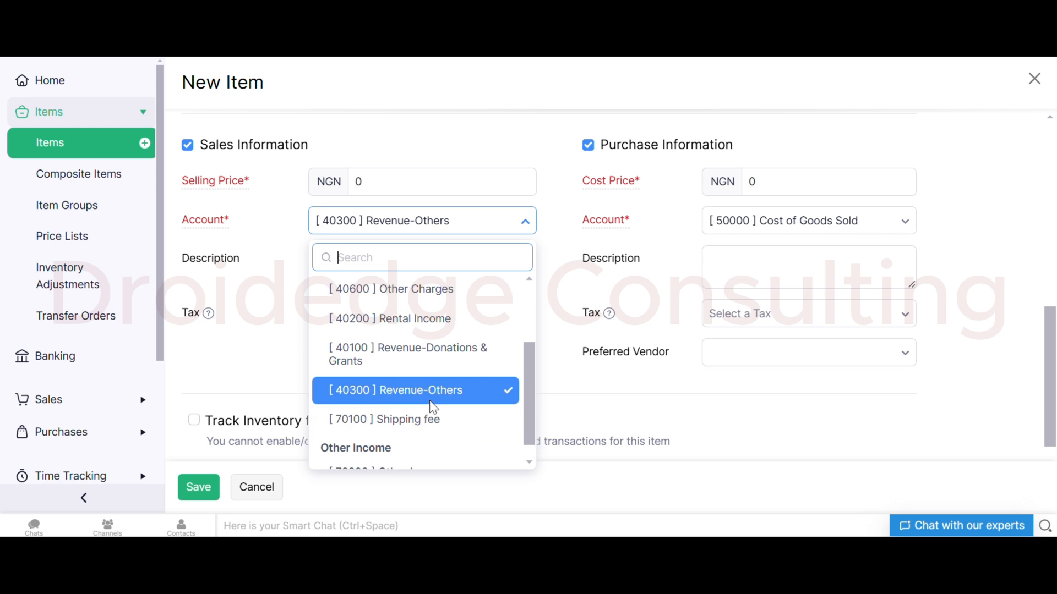
pyautogui.scroll(2, 430, 401)
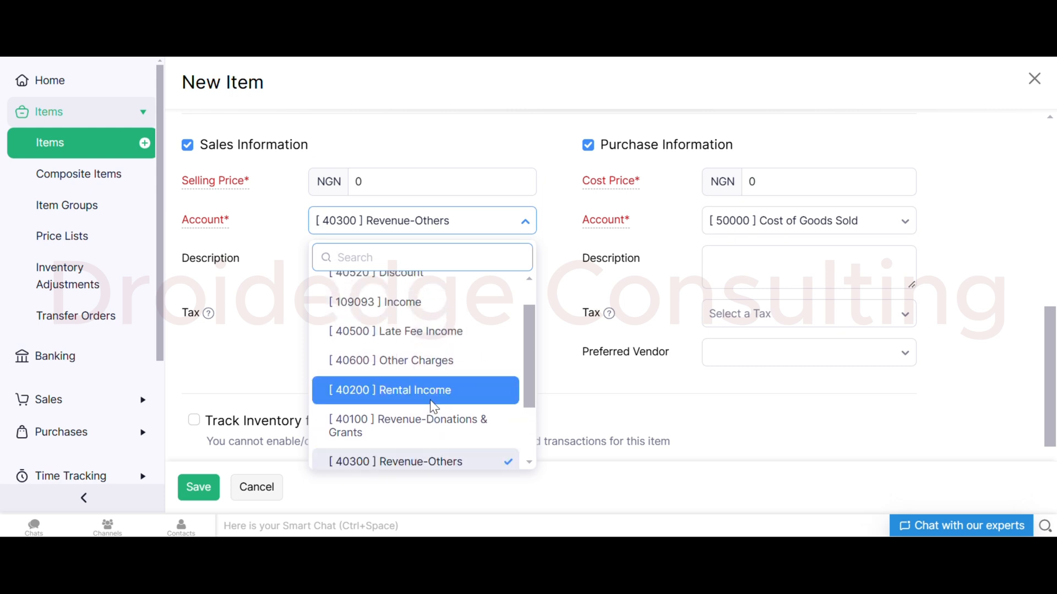
pyautogui.click(726, 234)
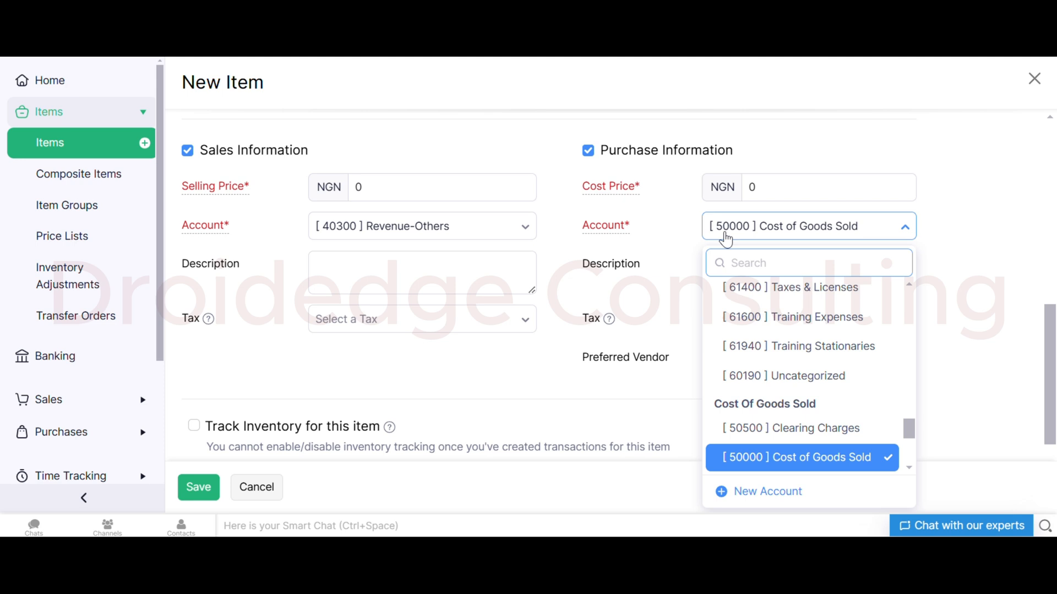
pyautogui.click(609, 237)
# Copy the item name Droidedge Computers into both the sales description and the purchase description.
pyautogui.scroll(7, 464, 200)
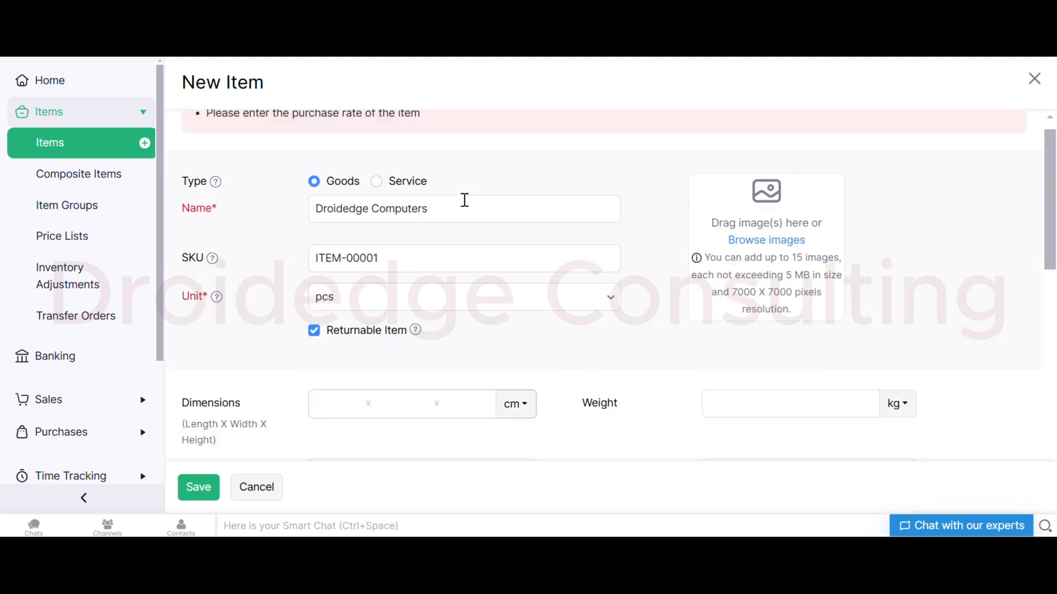
pyautogui.moveTo(448, 263); pyautogui.dragTo(281, 269)
pyautogui.hotkey('ctrl', 'c')
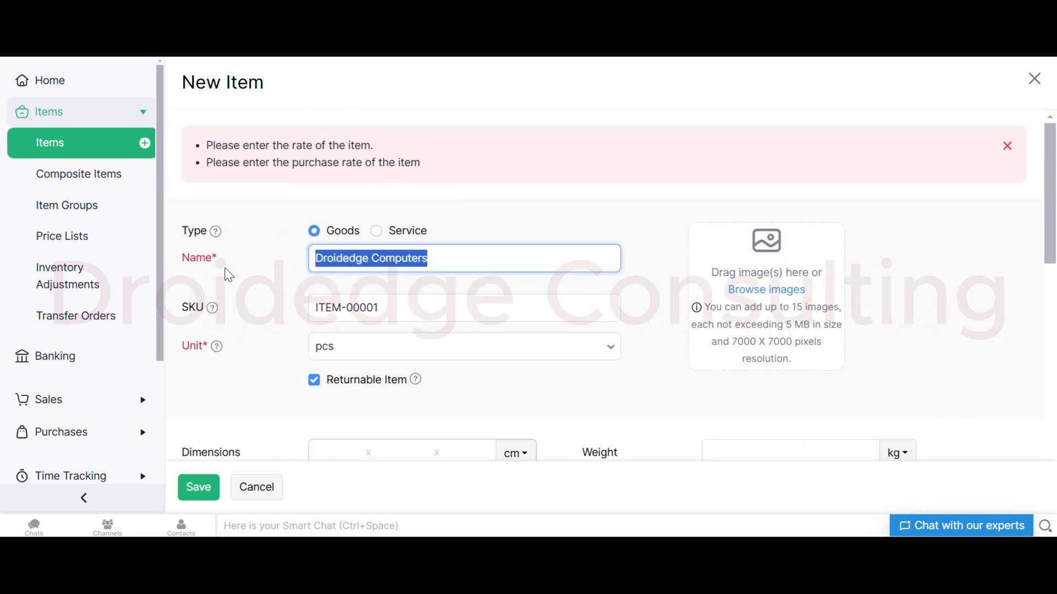
pyautogui.scroll(-5, 392, 374)
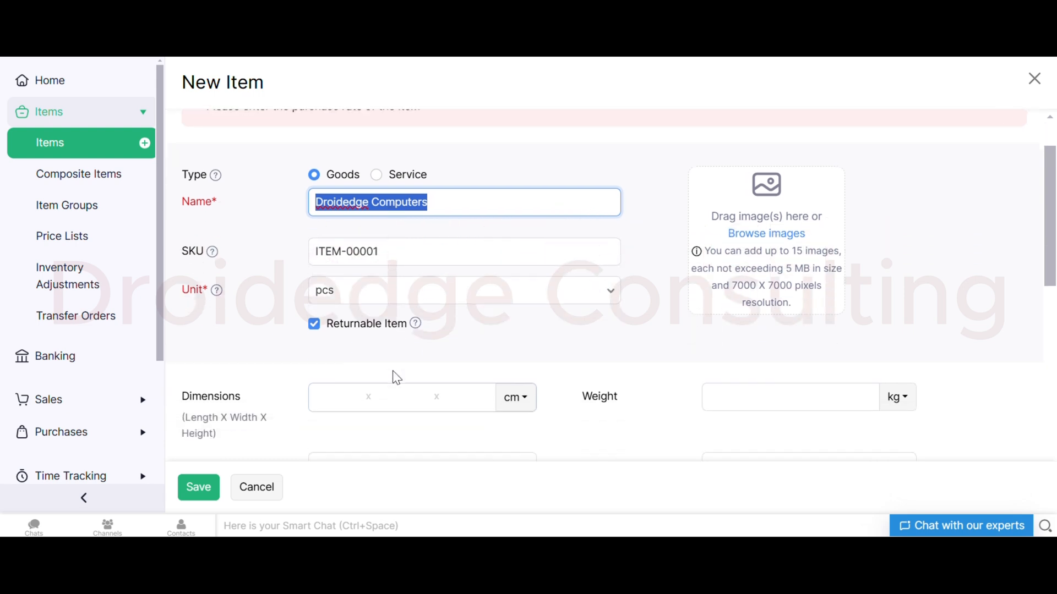
pyautogui.scroll(-3, 385, 321)
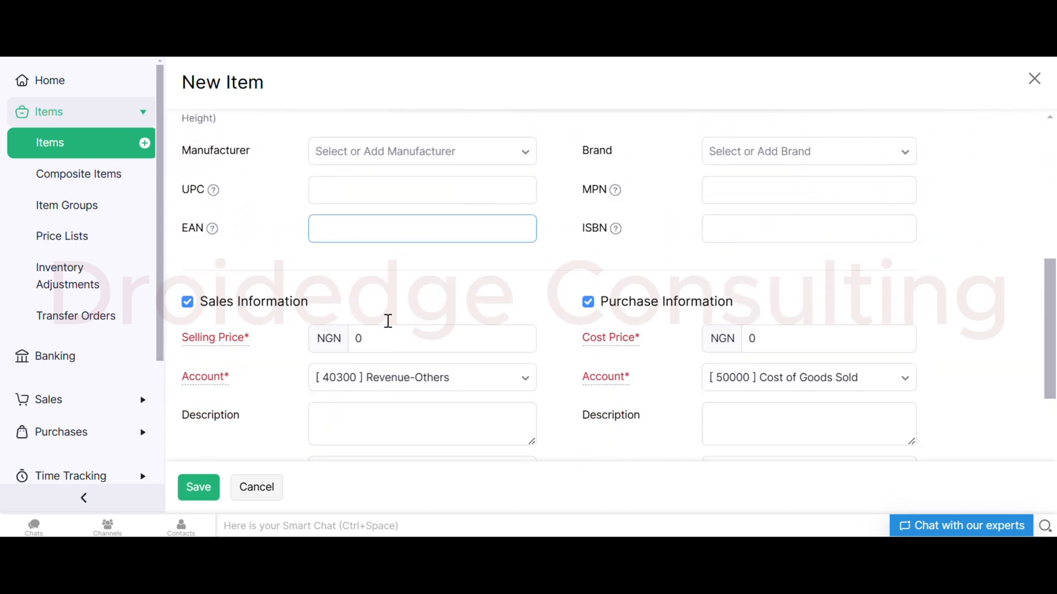
pyautogui.click(386, 347)
pyautogui.hotkey('ctrl', 'v')
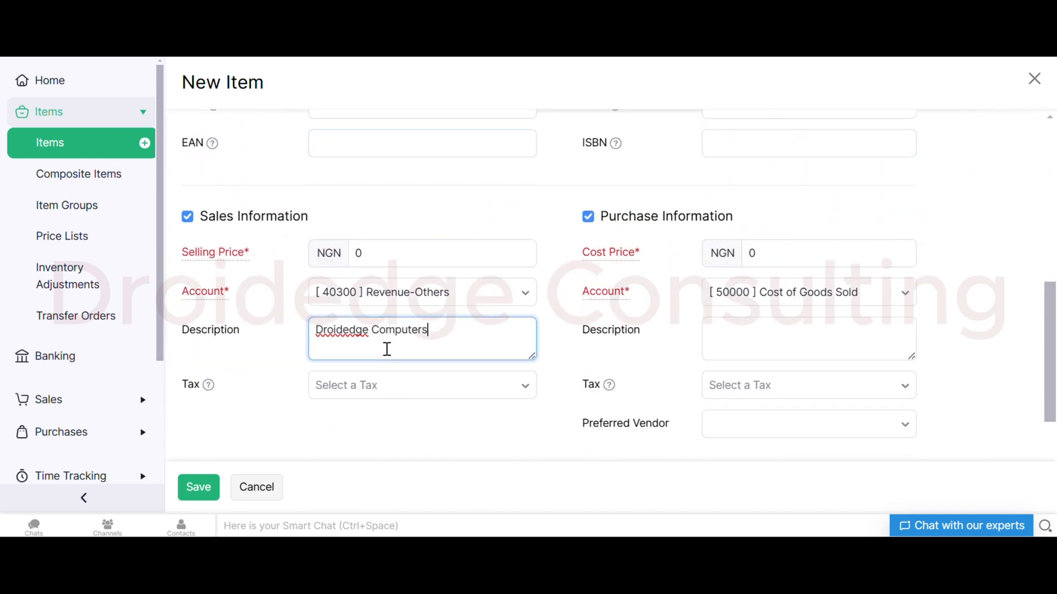
pyautogui.click(727, 322)
pyautogui.hotkey('ctrl', 'v')
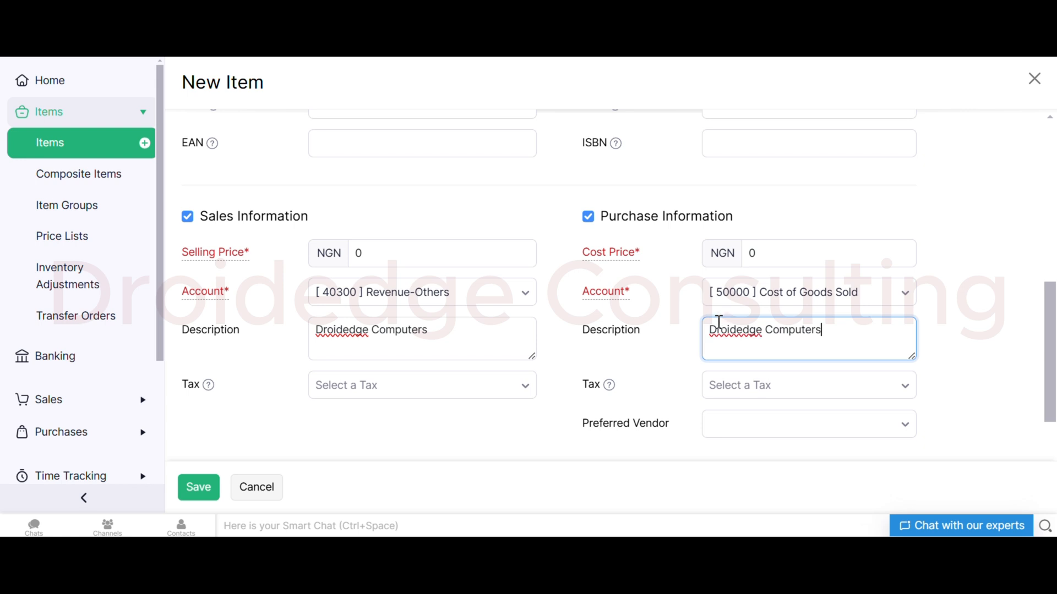
# Set both the sales tax and the purchase tax to VAT [7.5%], and look through the preferred vendor choices.
pyautogui.scroll(-2, 410, 403)
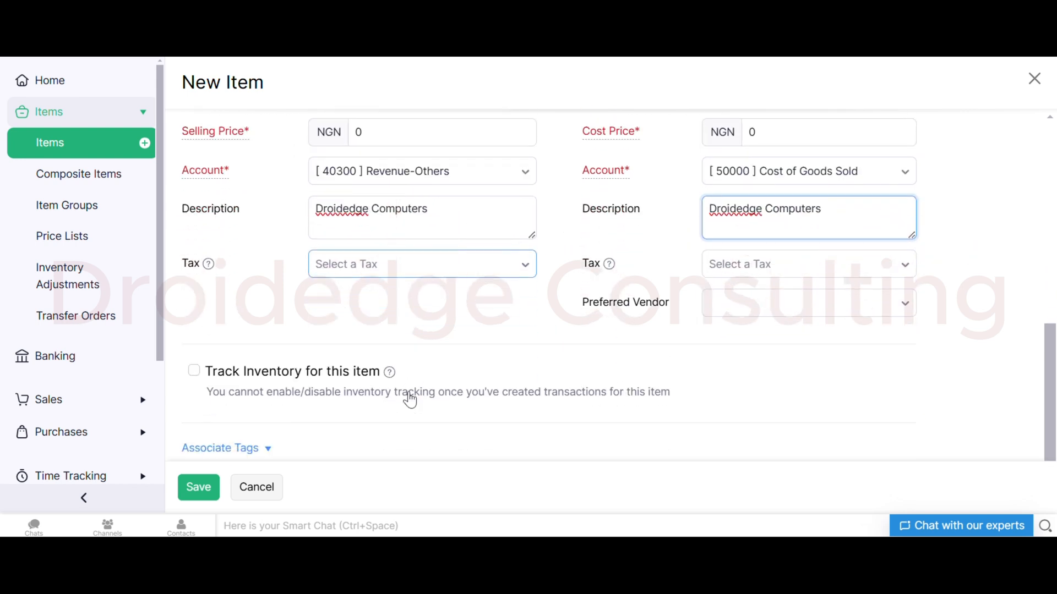
pyautogui.click(484, 264)
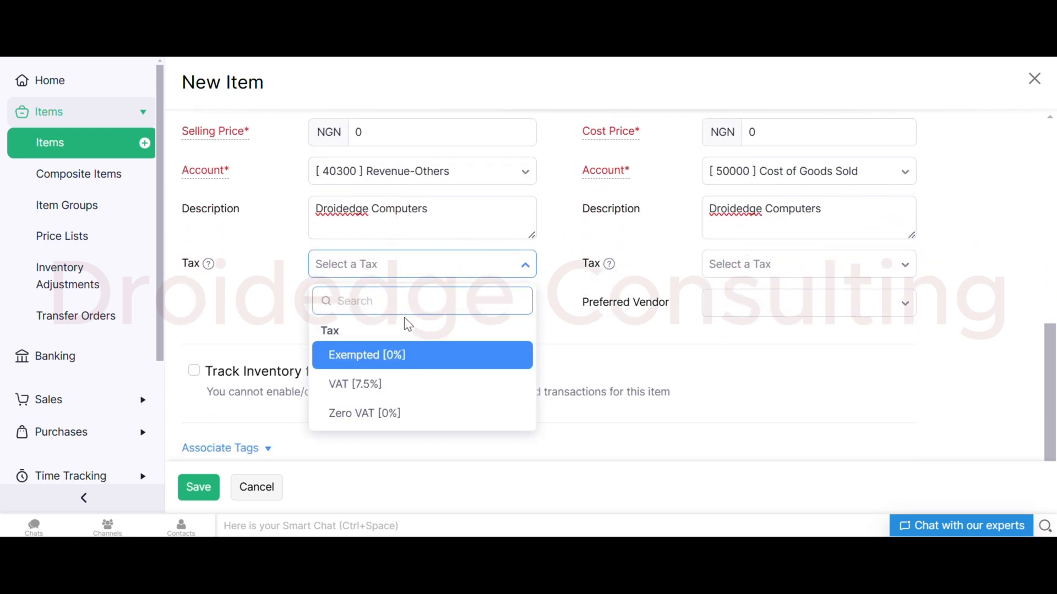
pyautogui.click(408, 394)
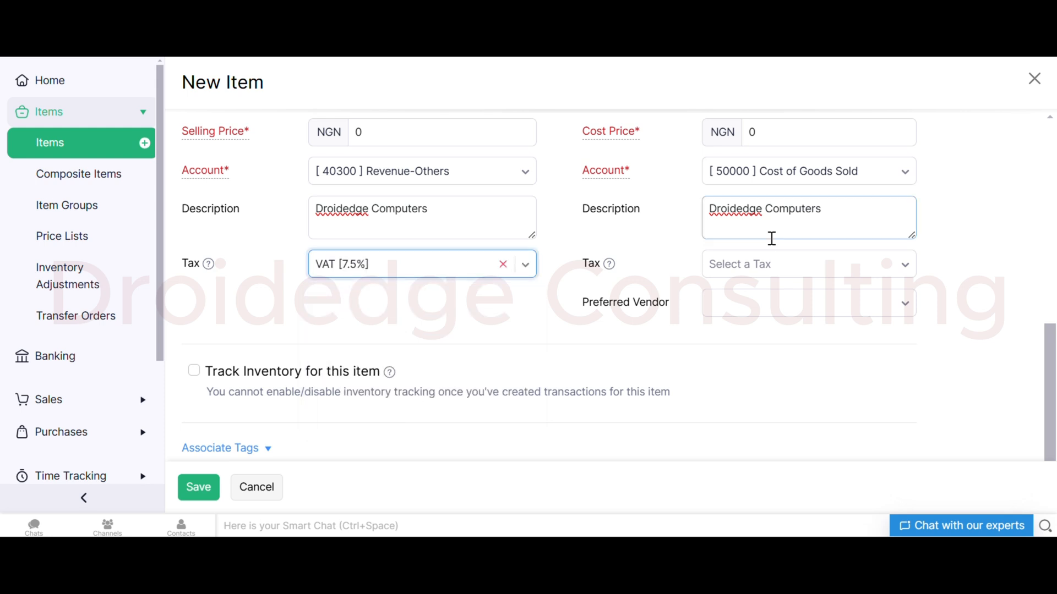
pyautogui.click(774, 275)
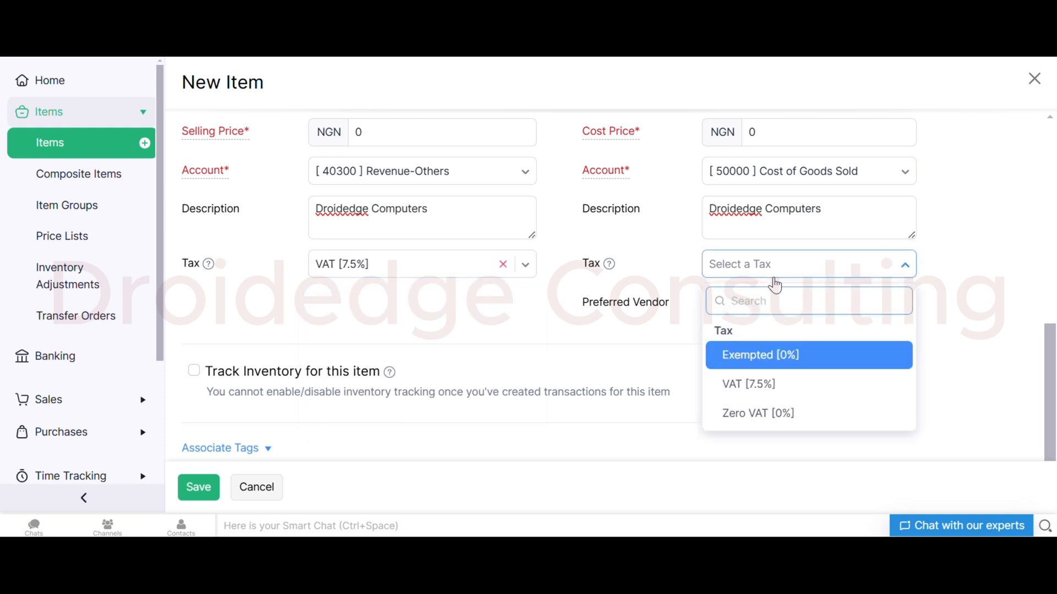
pyautogui.click(769, 386)
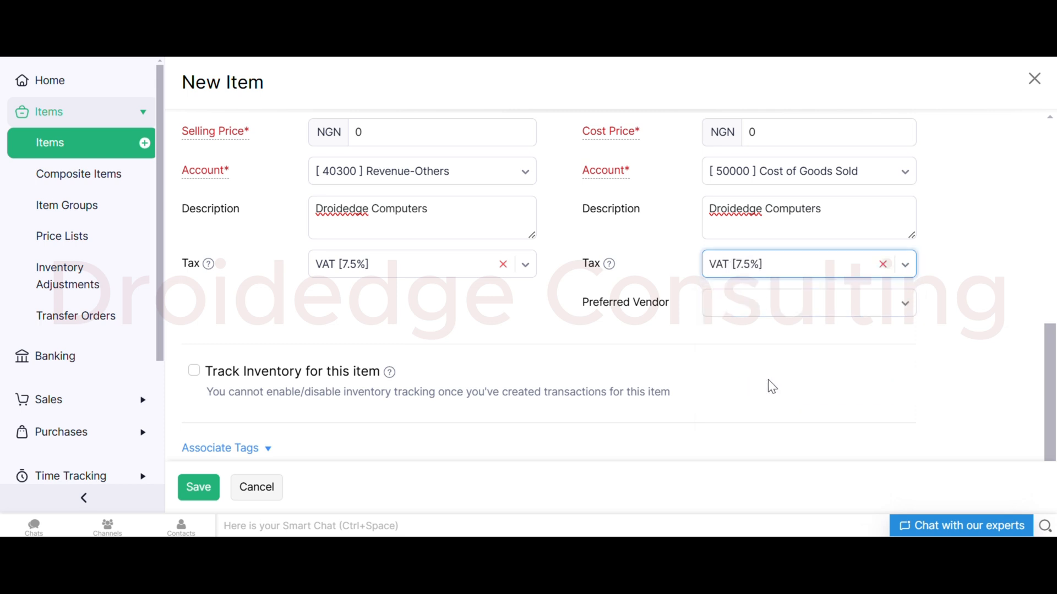
pyautogui.click(872, 309)
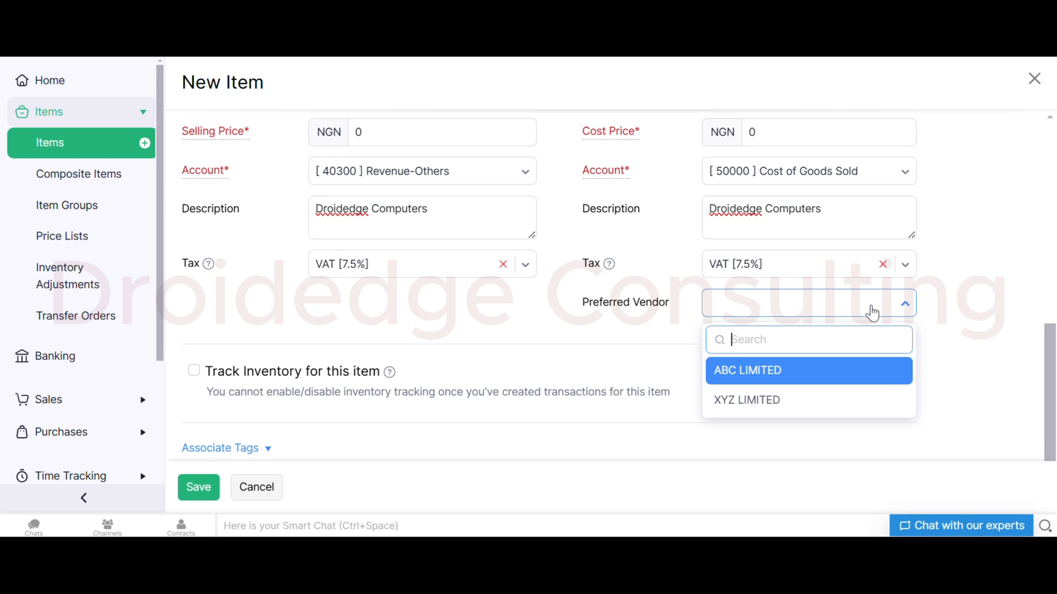
pyautogui.click(411, 315)
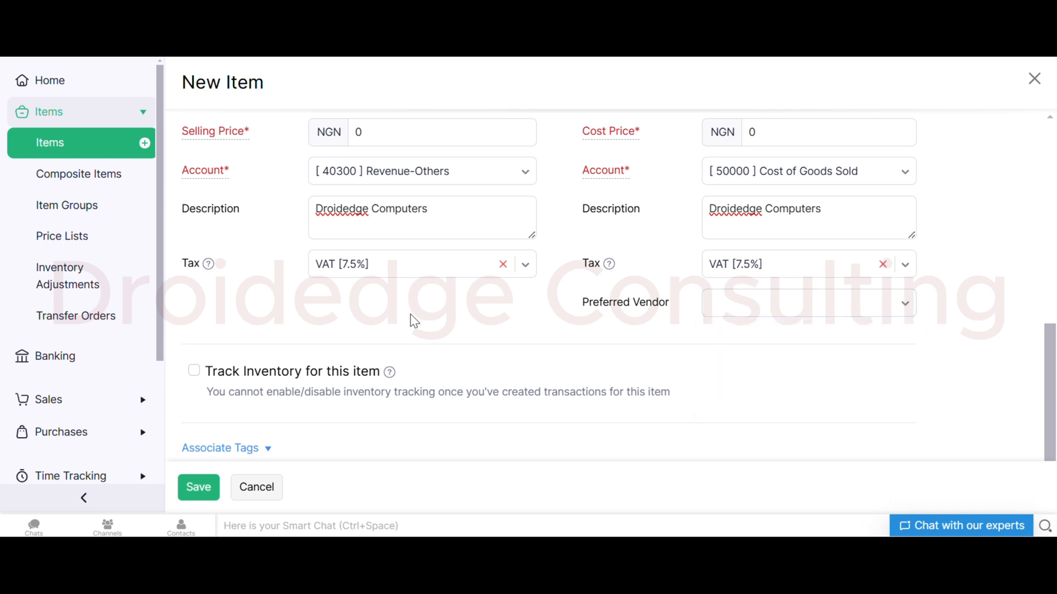
# Enable inventory tracking for the item and set its inventory account to [ 12000 ] Inventory.
pyautogui.click(213, 378)
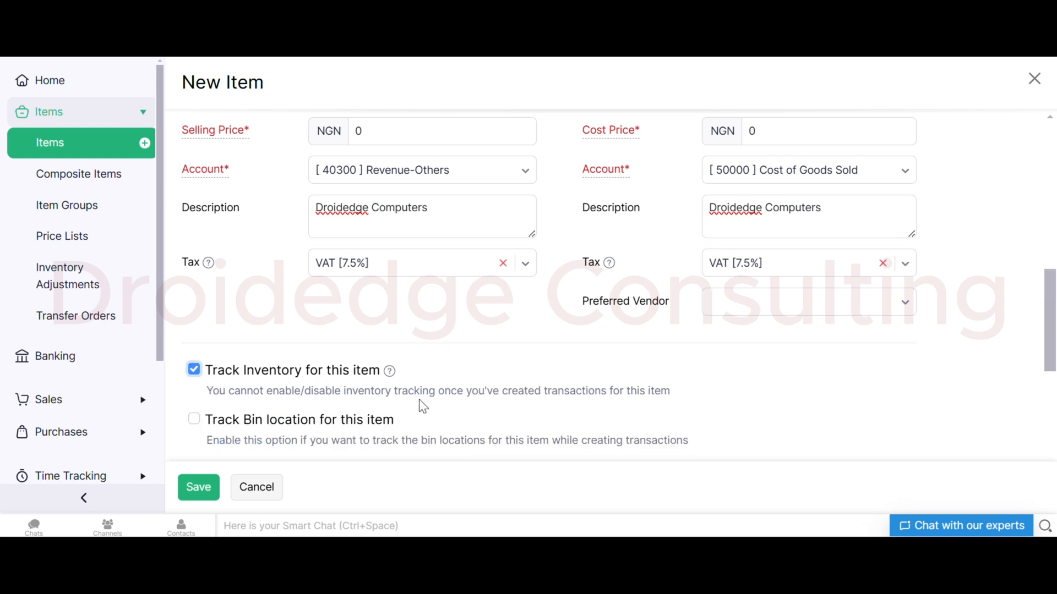
pyautogui.scroll(-3, 422, 407)
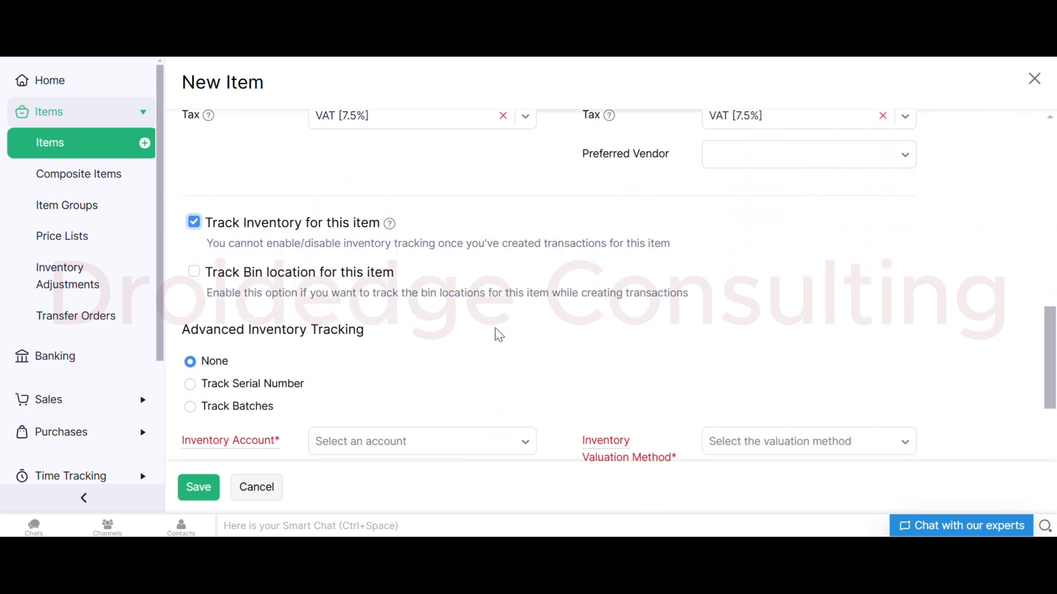
pyautogui.scroll(-3, 495, 329)
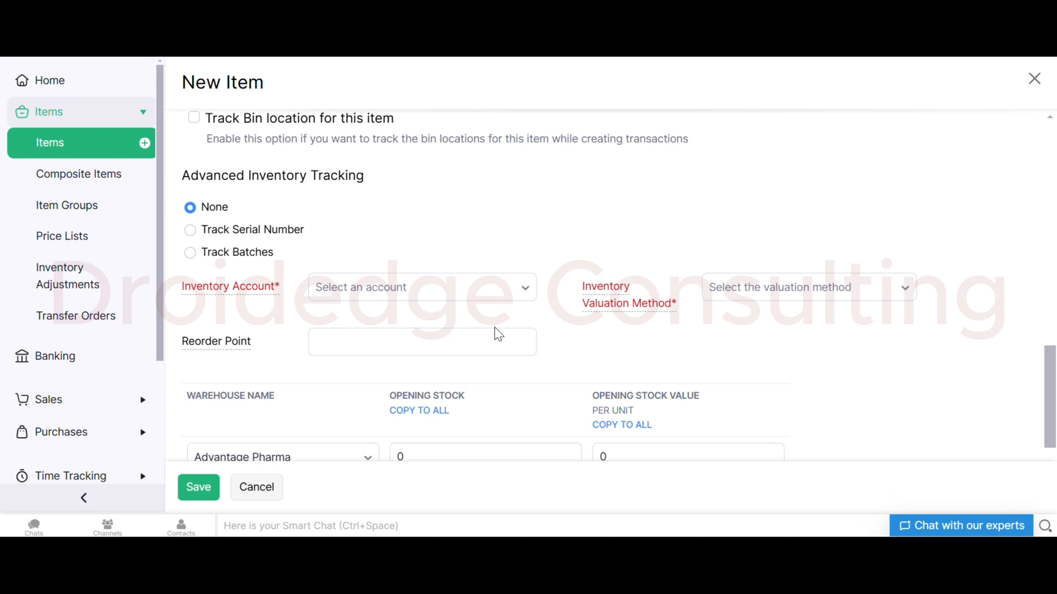
pyautogui.click(451, 289)
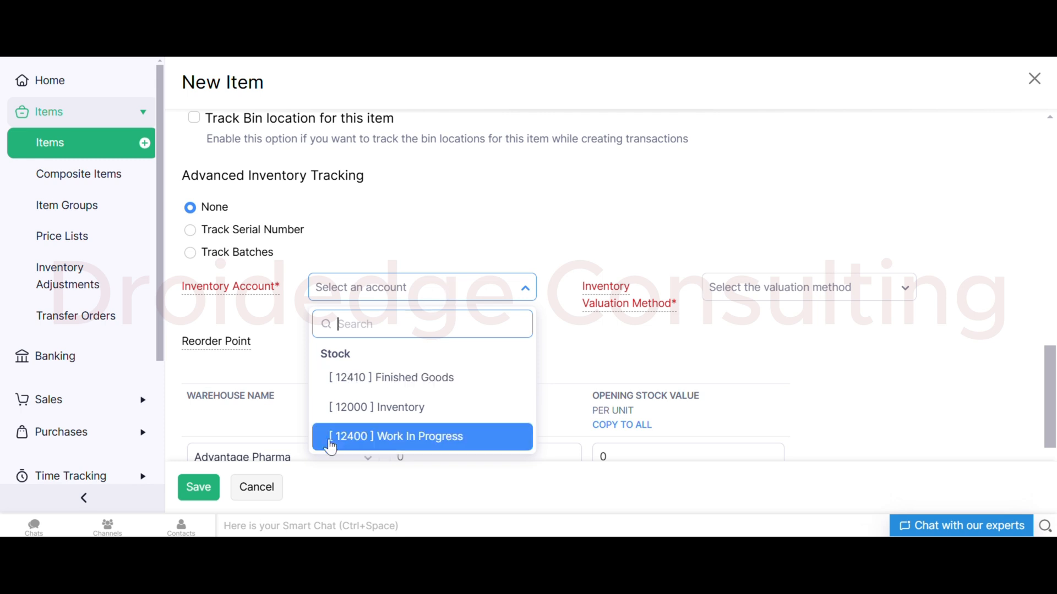
pyautogui.scroll(-2, 401, 383)
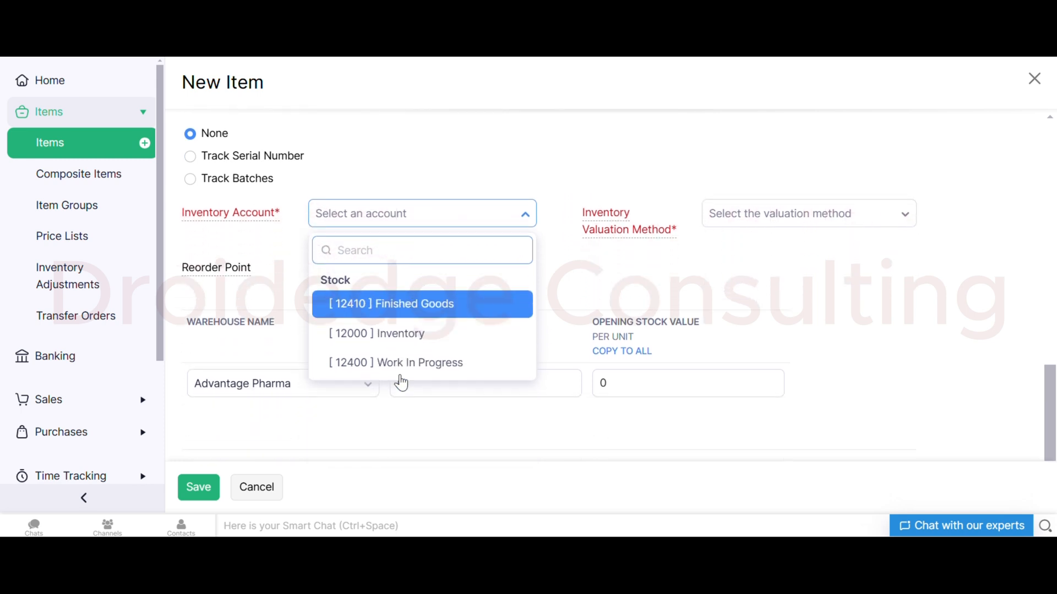
pyautogui.click(452, 329)
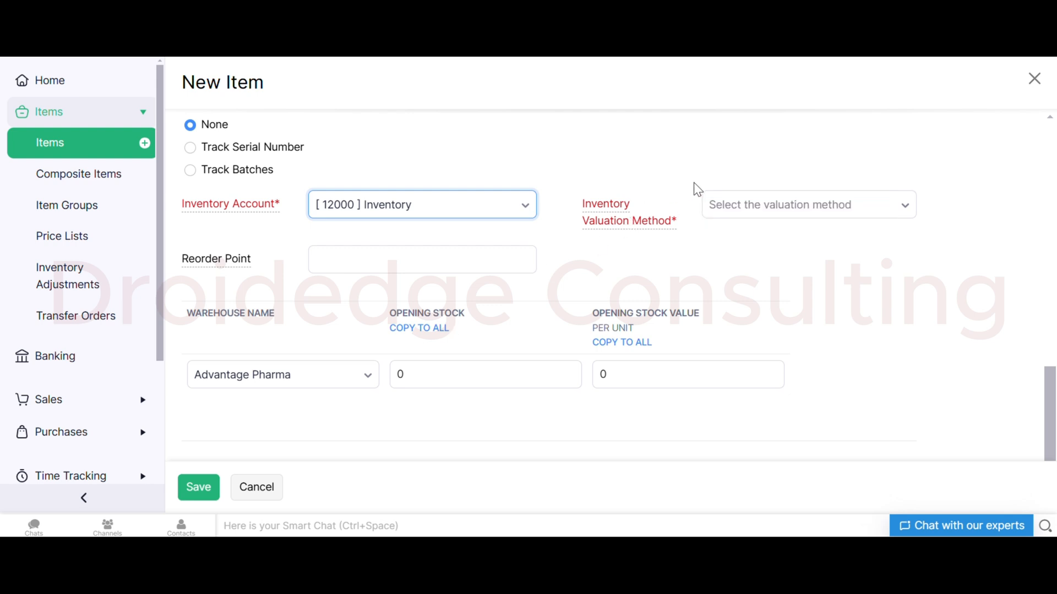
# Examine the inventory valuation method choices and the warehouse choices for the item's opening stock.
pyautogui.click(717, 208)
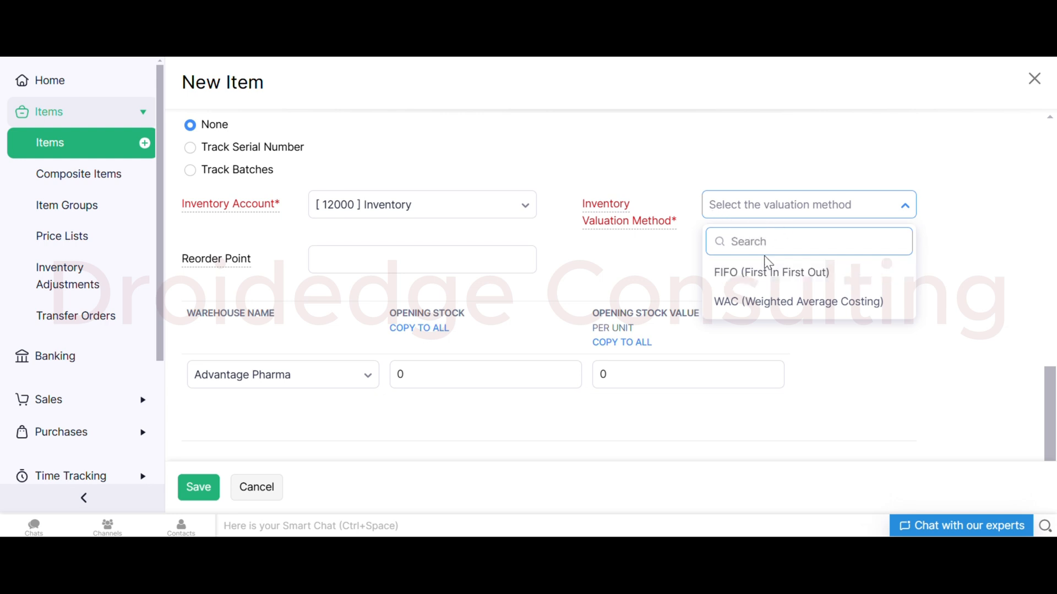
pyautogui.click(768, 272)
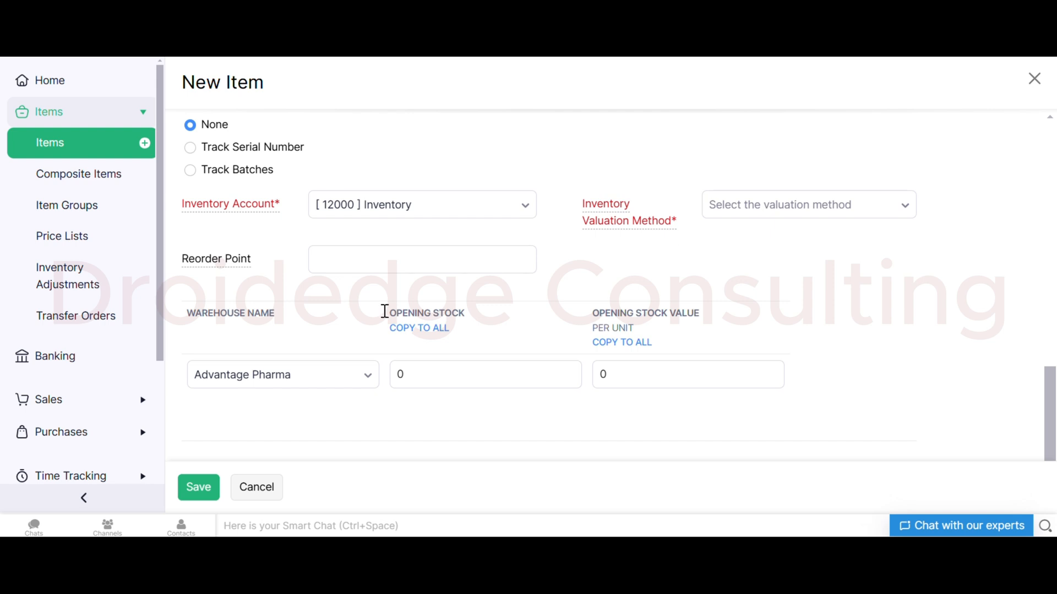
pyautogui.scroll(-2, 380, 313)
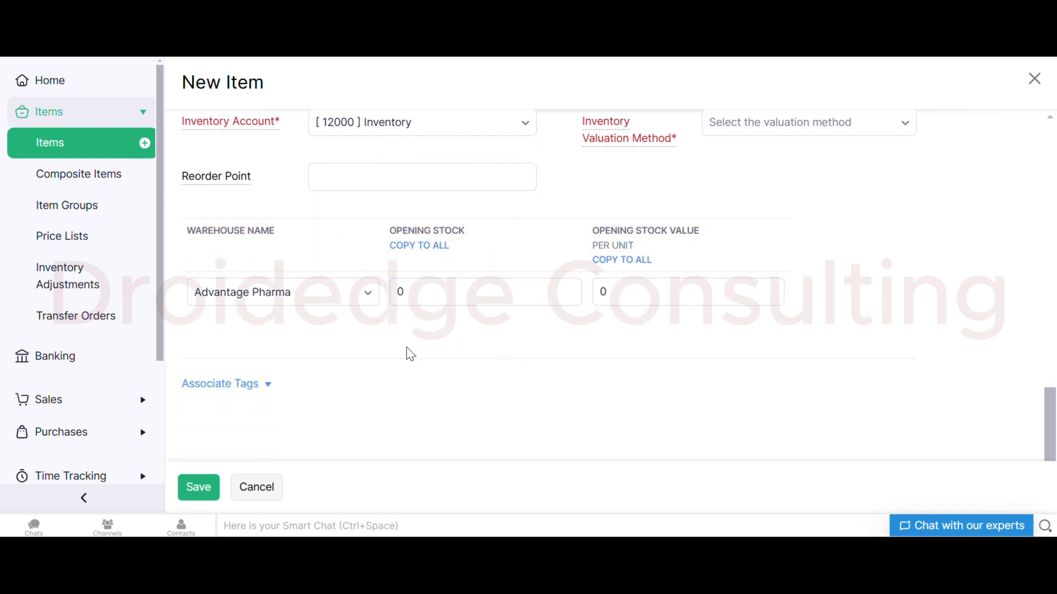
pyautogui.scroll(2, 407, 352)
pyautogui.scroll(-2, 407, 350)
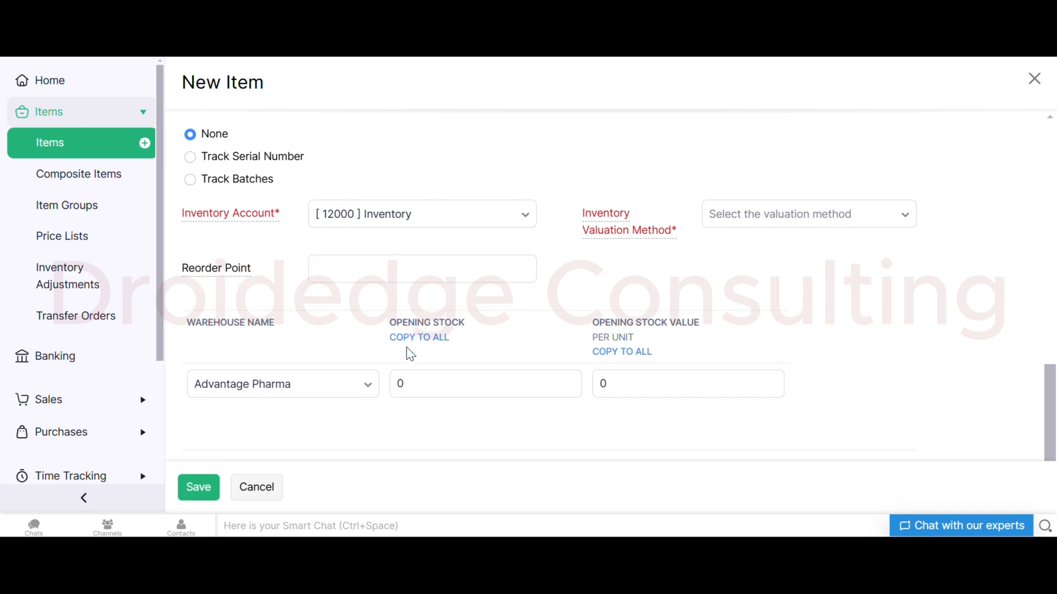
pyautogui.click(315, 326)
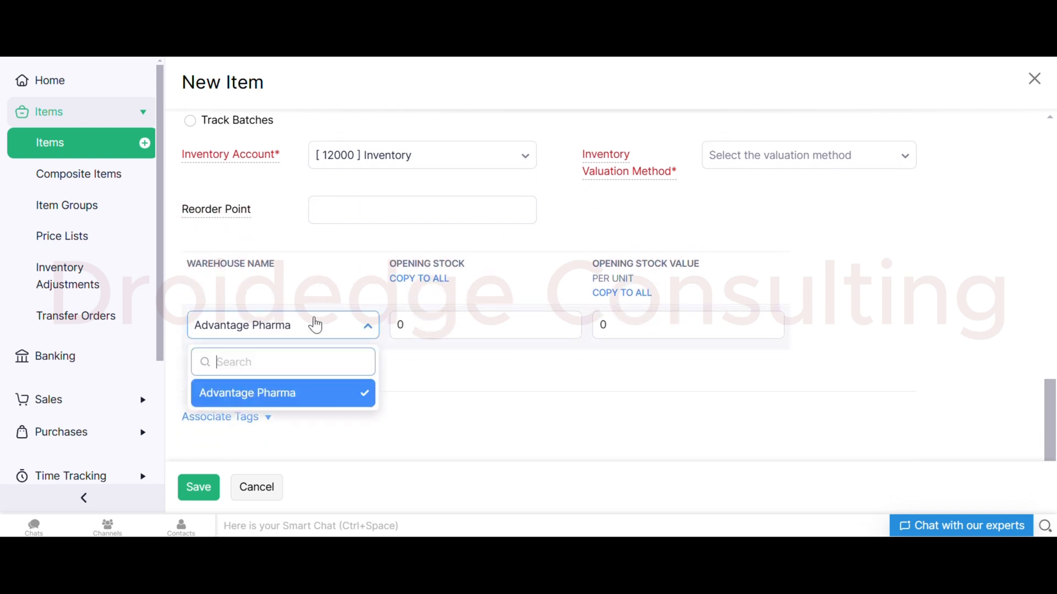
pyautogui.click(385, 267)
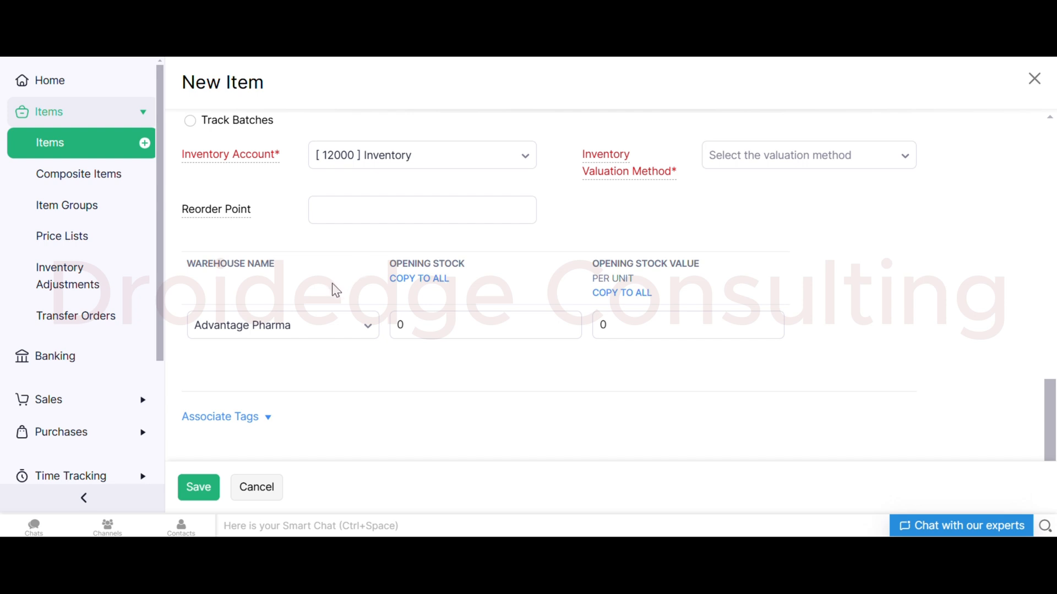
# Expand the item's associated tags and set the 01-PROJECTS tag to Project A.
pyautogui.click(236, 429)
pyautogui.scroll(-2, 396, 300)
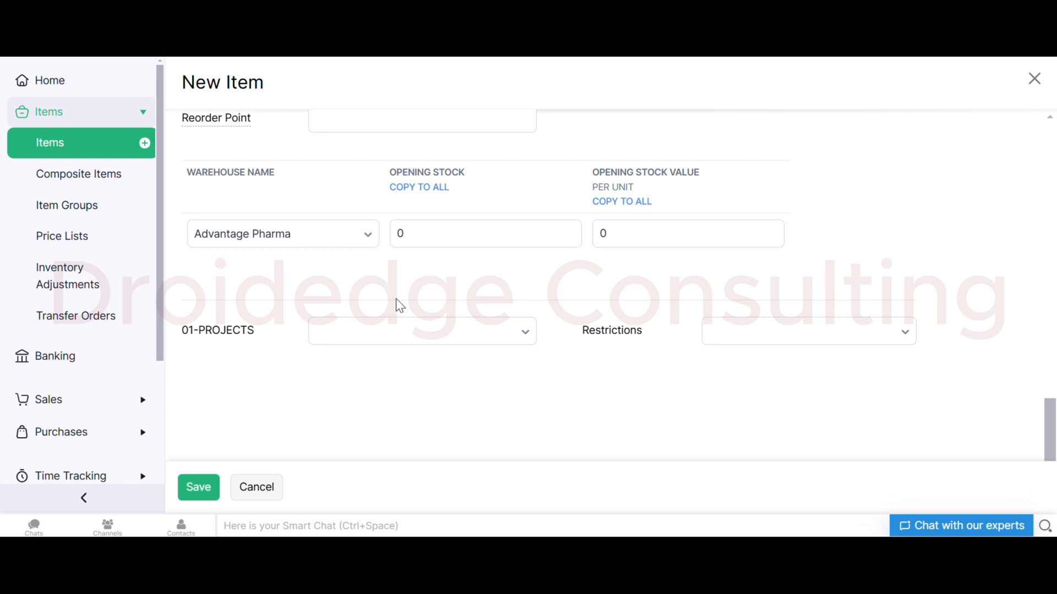
pyautogui.click(420, 333)
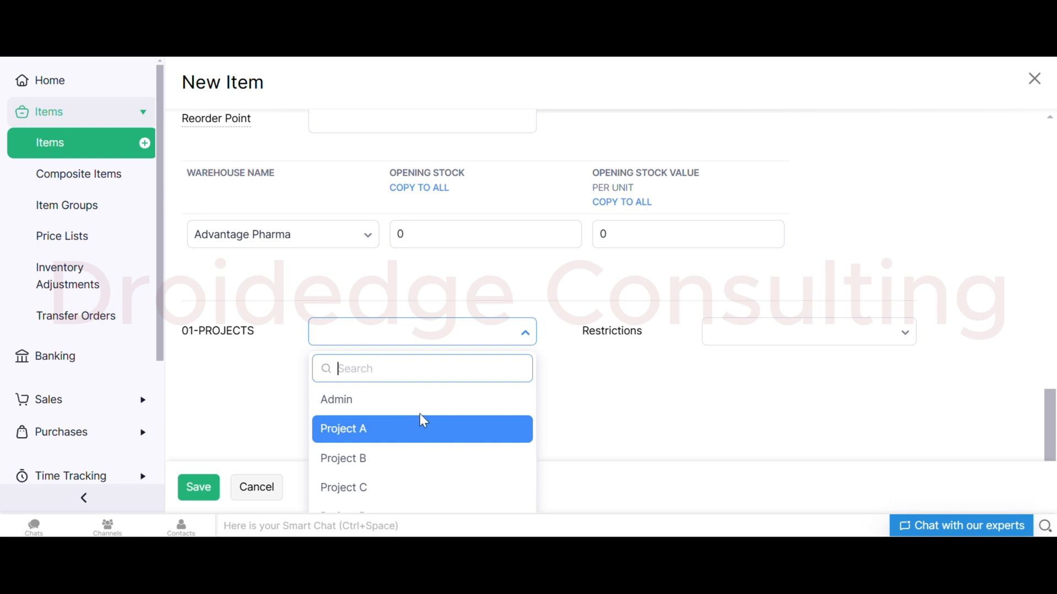
pyautogui.click(407, 430)
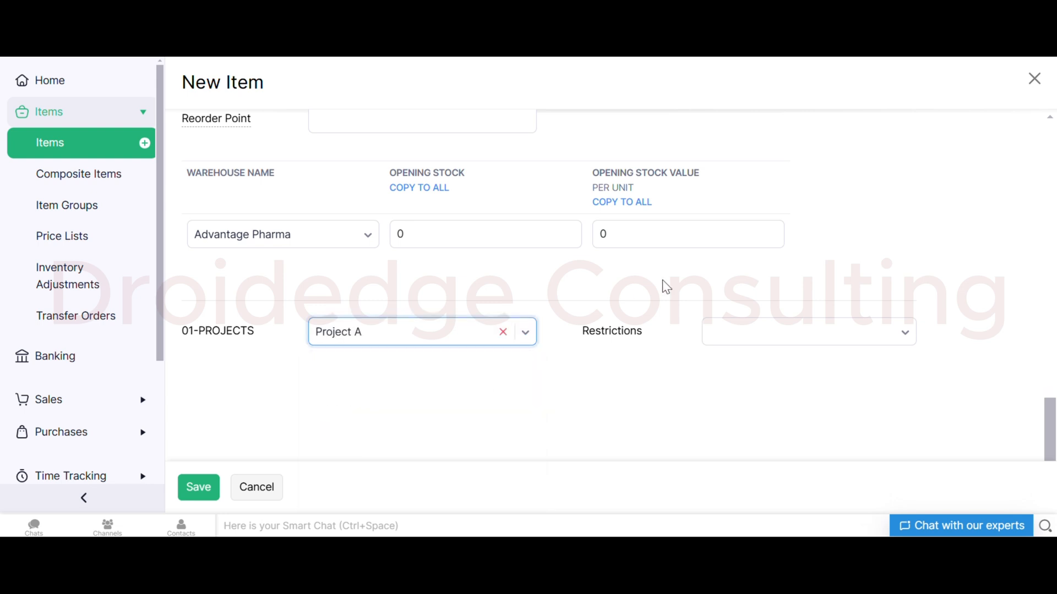
# Look through the Restrictions tag choices without picking one, and try to save the item.
pyautogui.click(723, 339)
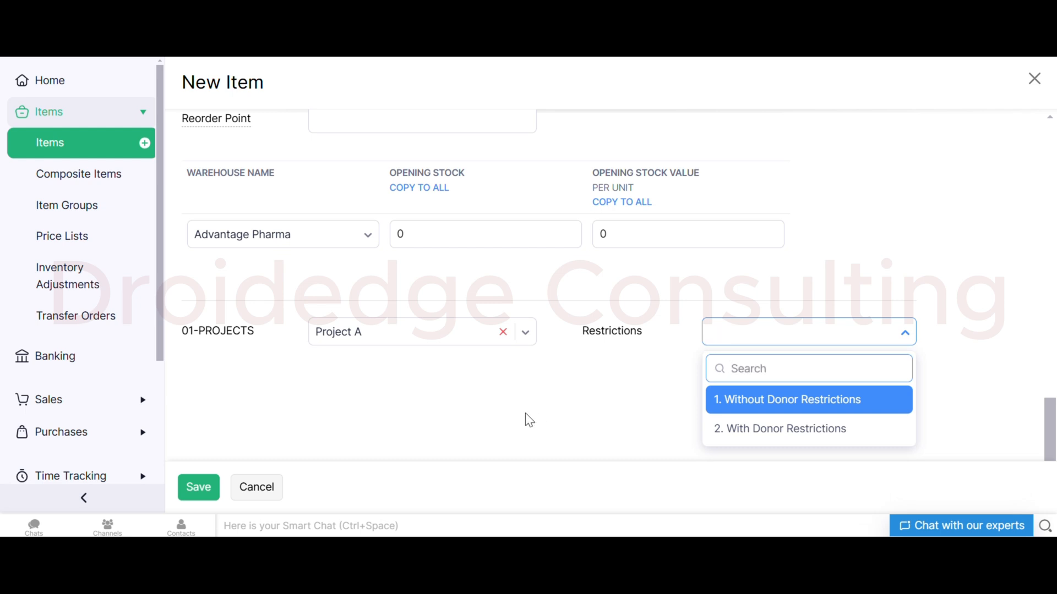
pyautogui.click(522, 396)
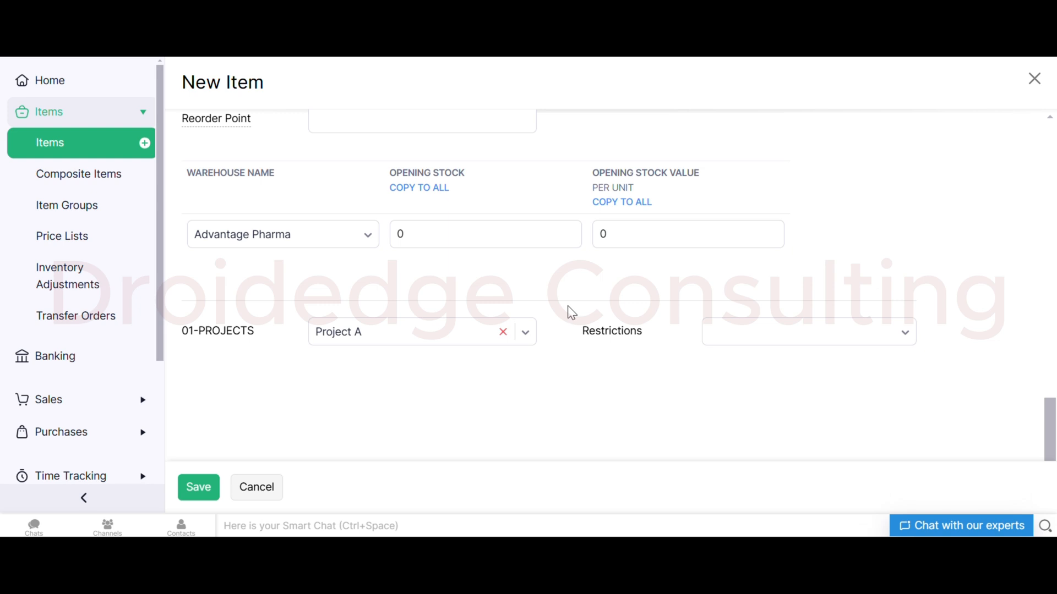
pyautogui.scroll(2, 567, 307)
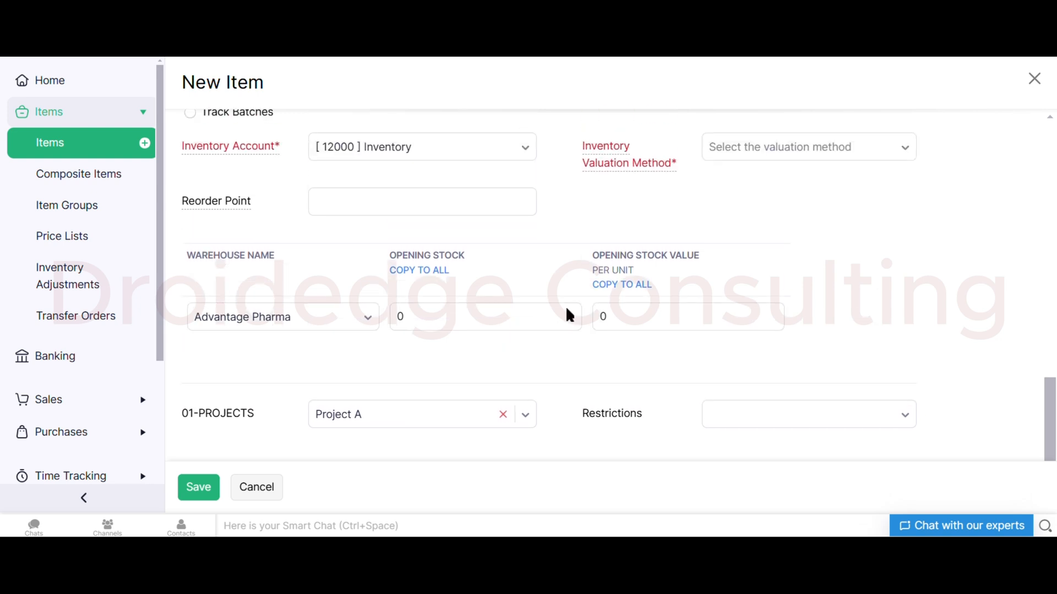
pyautogui.click(568, 310)
pyautogui.click(217, 485)
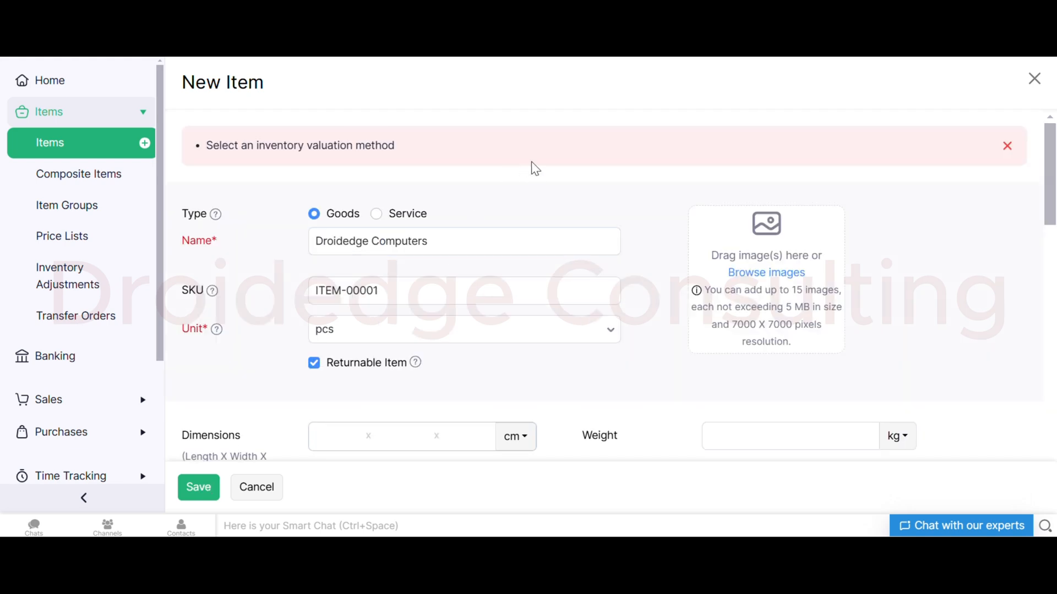
# Set the inventory valuation method to FIFO (First In First Out) and save the item.
pyautogui.scroll(-10, 634, 328)
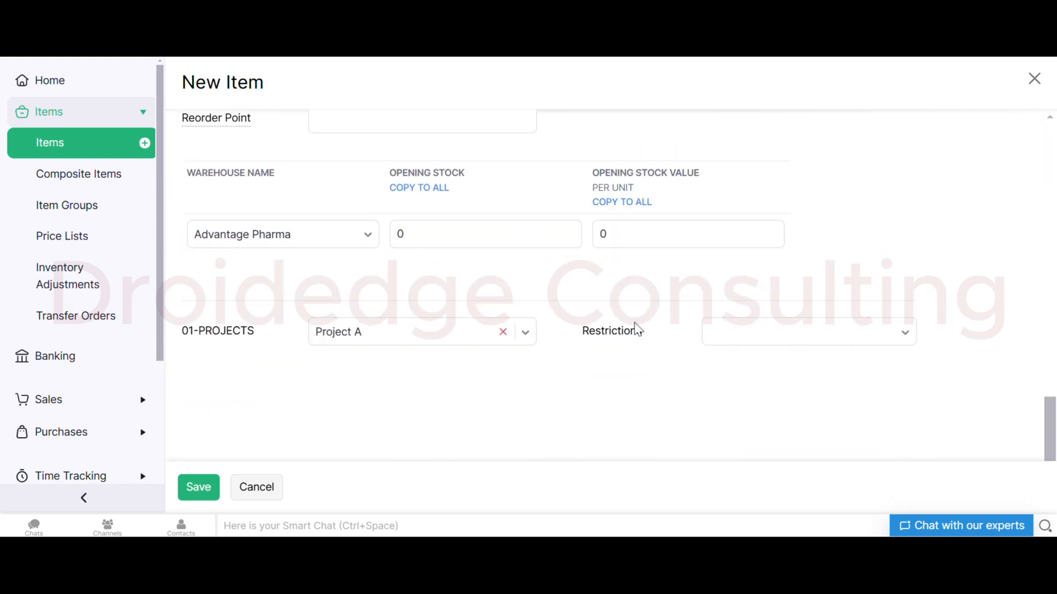
pyautogui.scroll(5, 662, 312)
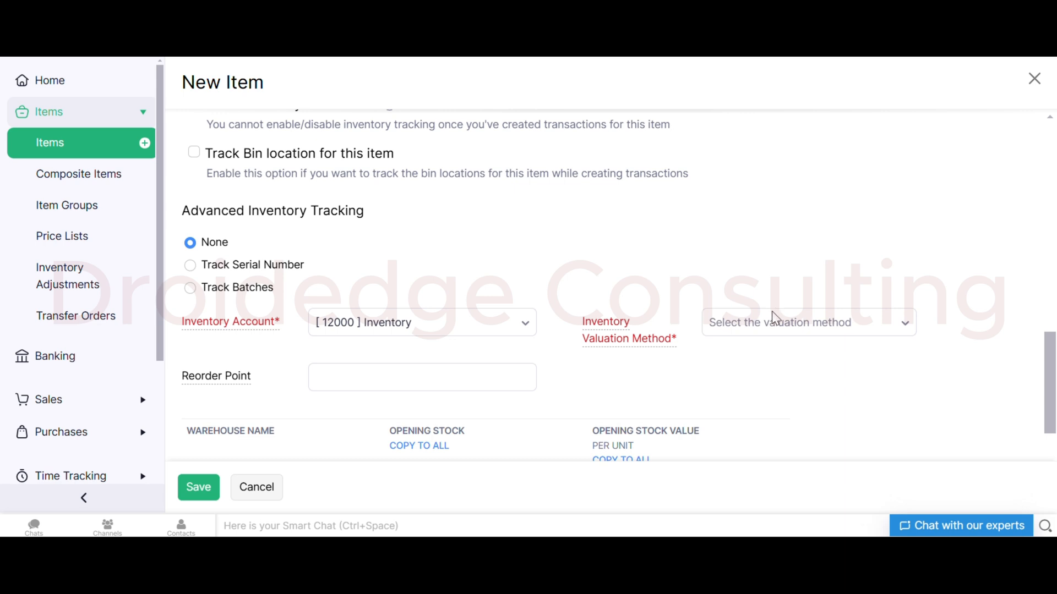
pyautogui.click(773, 321)
pyautogui.click(768, 391)
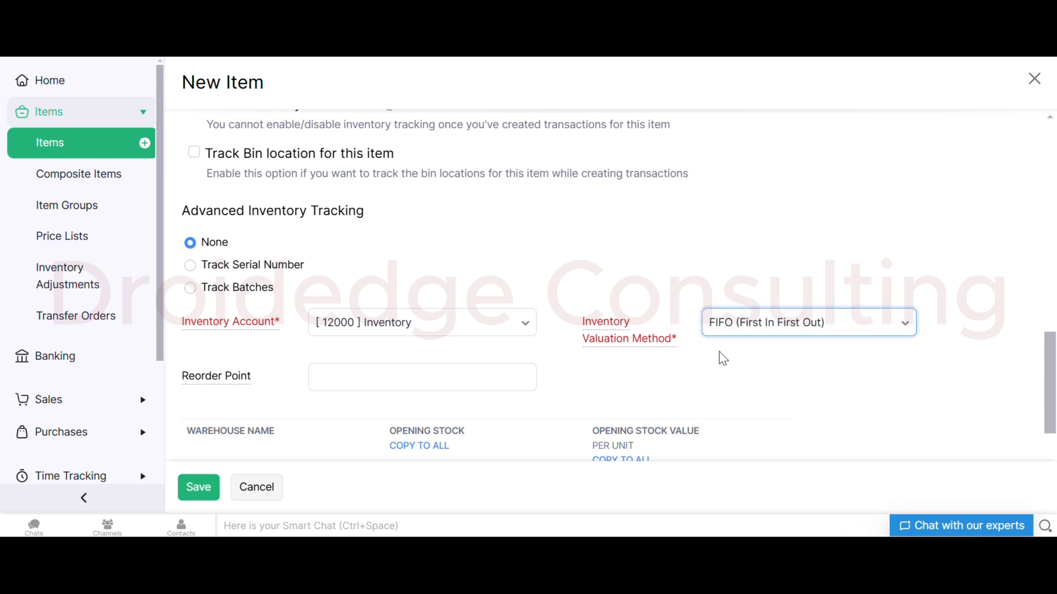
pyautogui.click(460, 389)
pyautogui.scroll(-5, 462, 392)
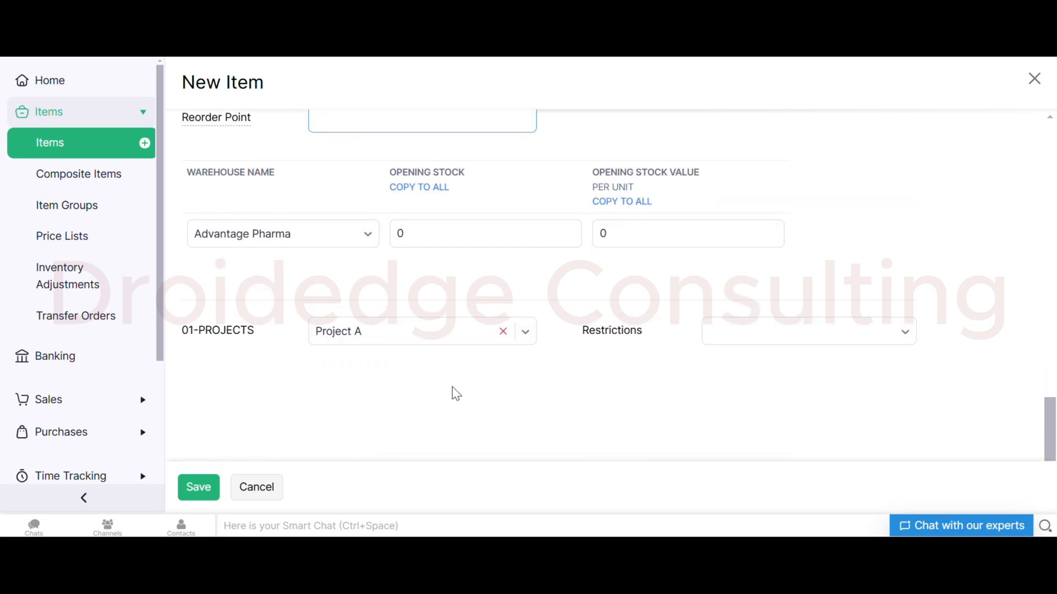
pyautogui.click(457, 393)
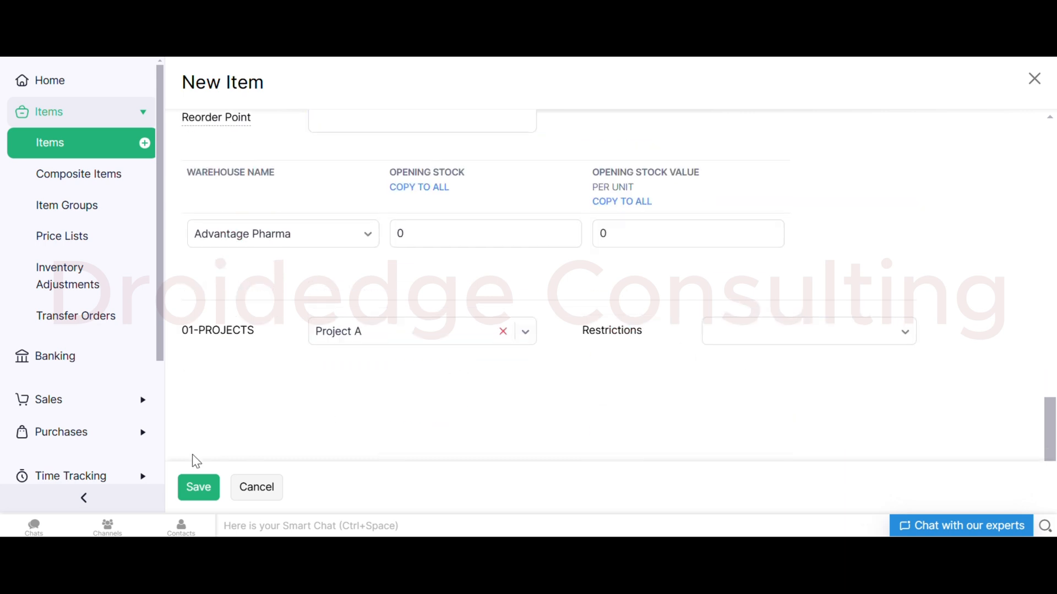
pyautogui.click(196, 486)
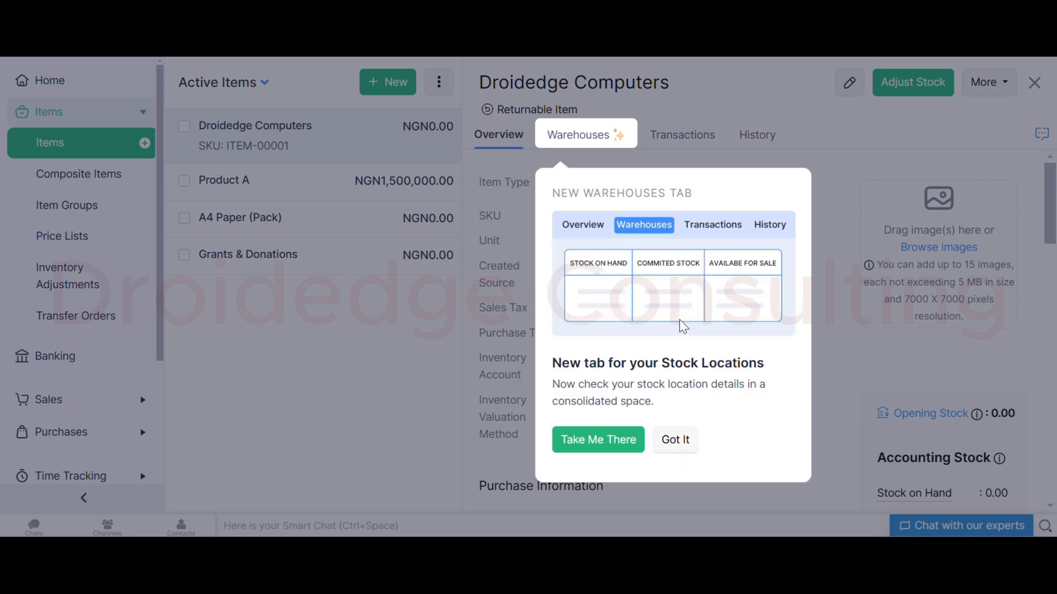
# Dismiss the Warehouses introduction and review the saved item's purchase, sales and stock details.
pyautogui.click(676, 440)
pyautogui.scroll(-5, 760, 171)
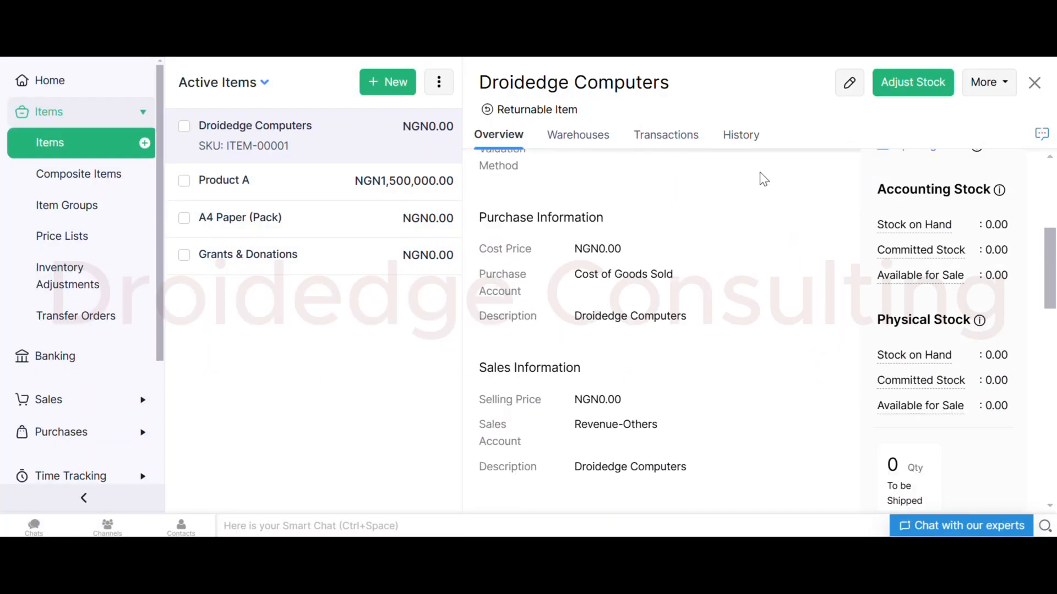
pyautogui.scroll(5, 761, 174)
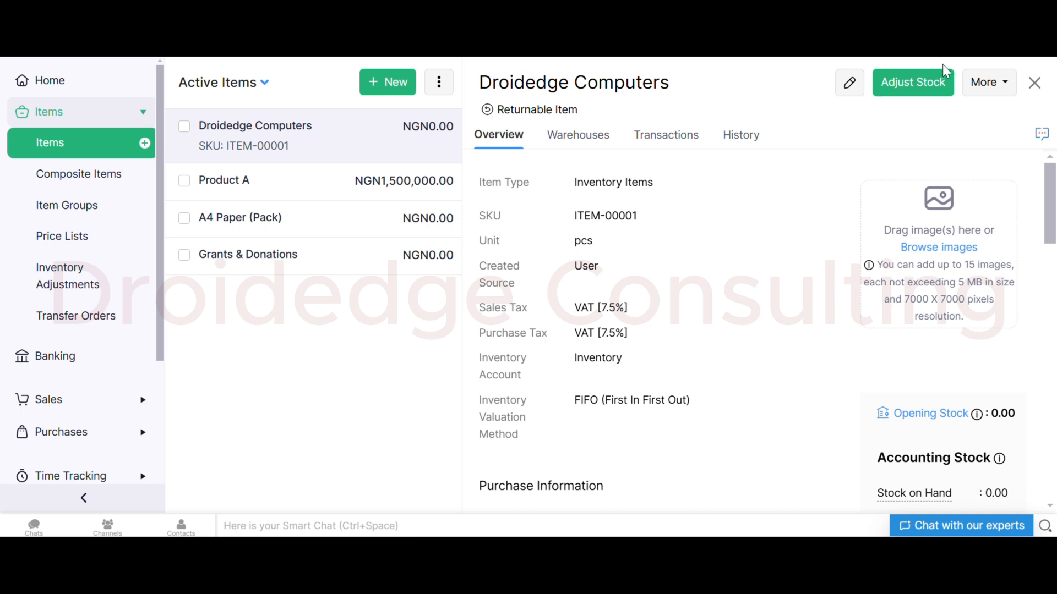
# Clone the Droidedge Computers item and name the copy Droidedge Training Desks.
pyautogui.click(984, 84)
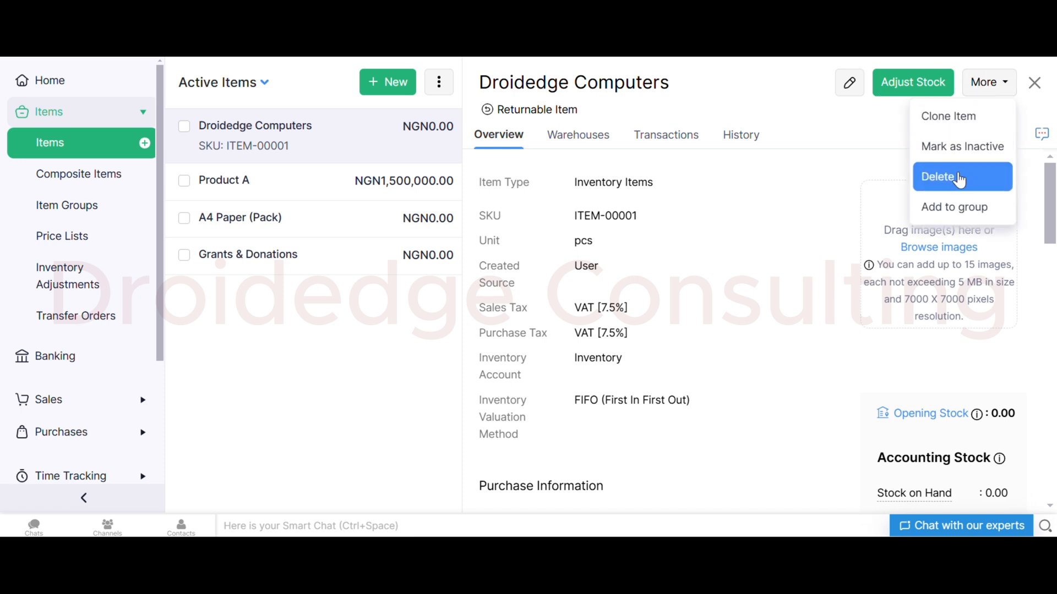
pyautogui.click(949, 131)
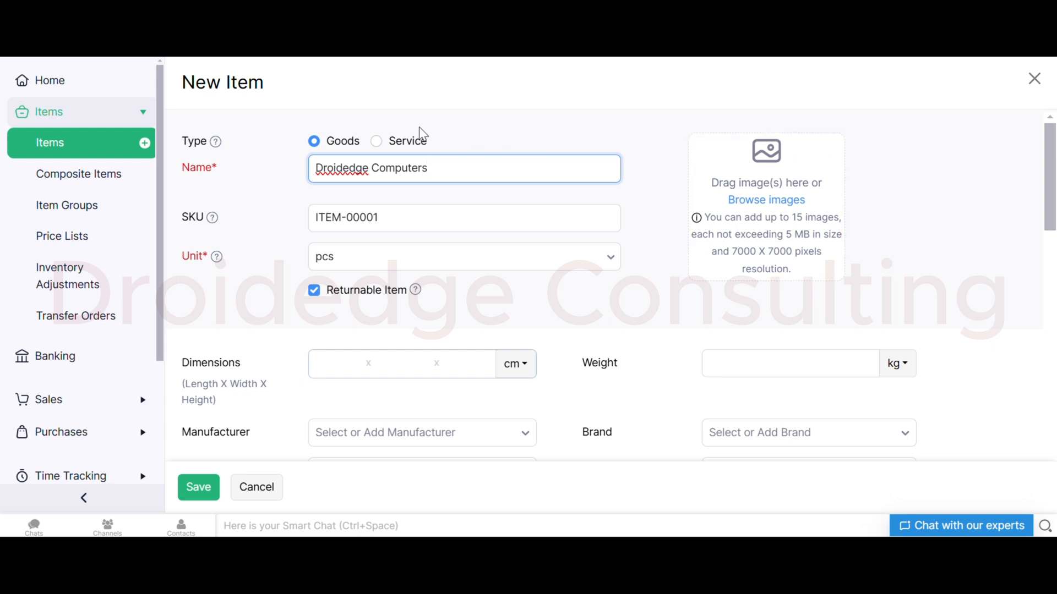
pyautogui.moveTo(439, 168); pyautogui.dragTo(374, 166)
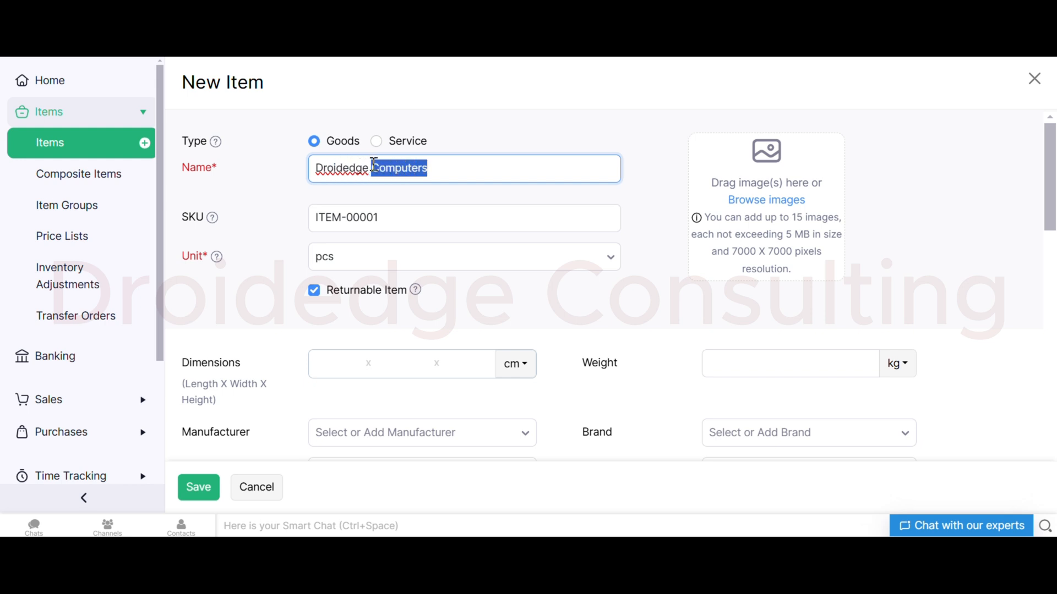
pyautogui.write('Tr')
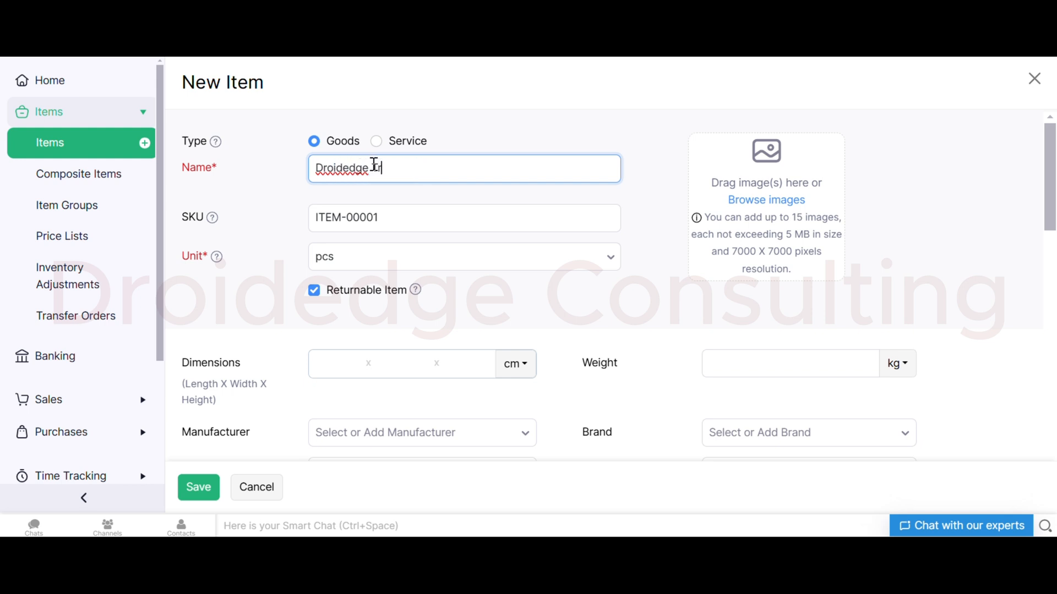
pyautogui.write('aining Desks')
pyautogui.scroll(-1, 441, 335)
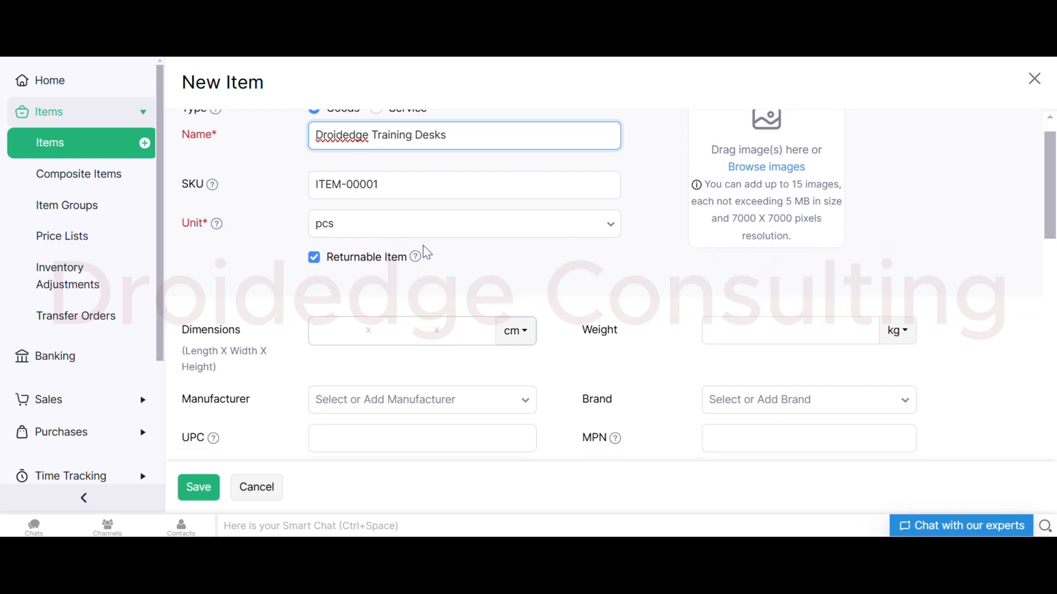
# Set the cloned item's SKU to ITEM-00002.
pyautogui.click(455, 189)
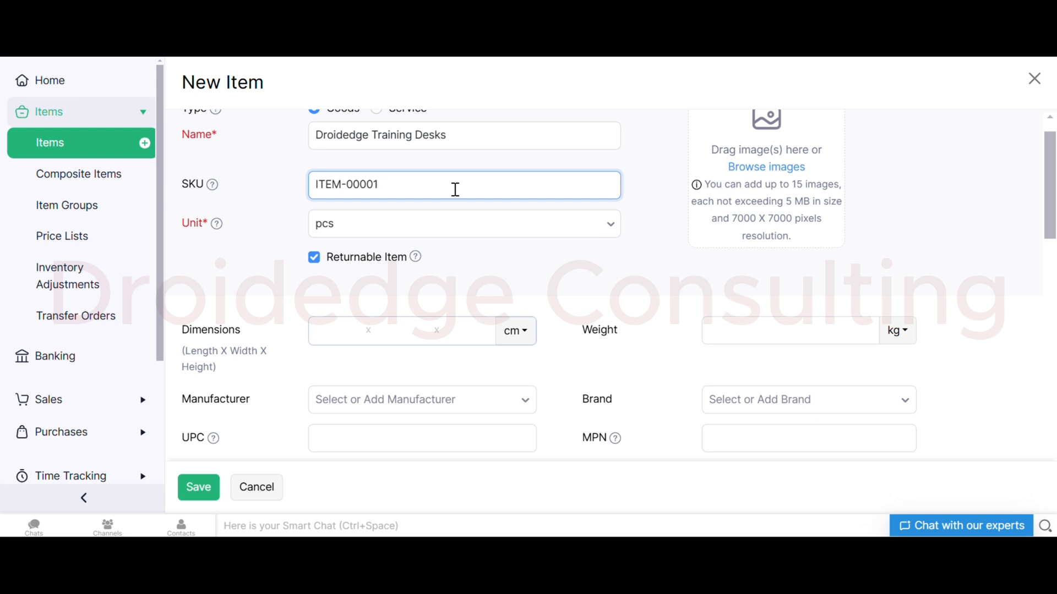
pyautogui.write('2')
pyautogui.scroll(1, 427, 231)
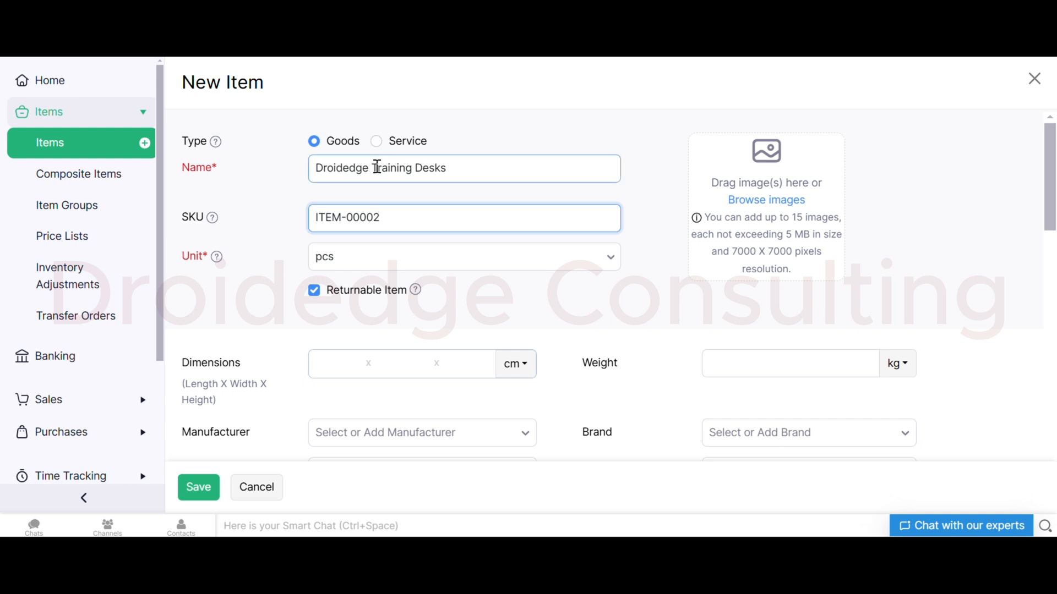
# Rename the cloned item as Droidedge Erp Software and set its type to Service.
pyautogui.moveTo(372, 164); pyautogui.dragTo(462, 163)
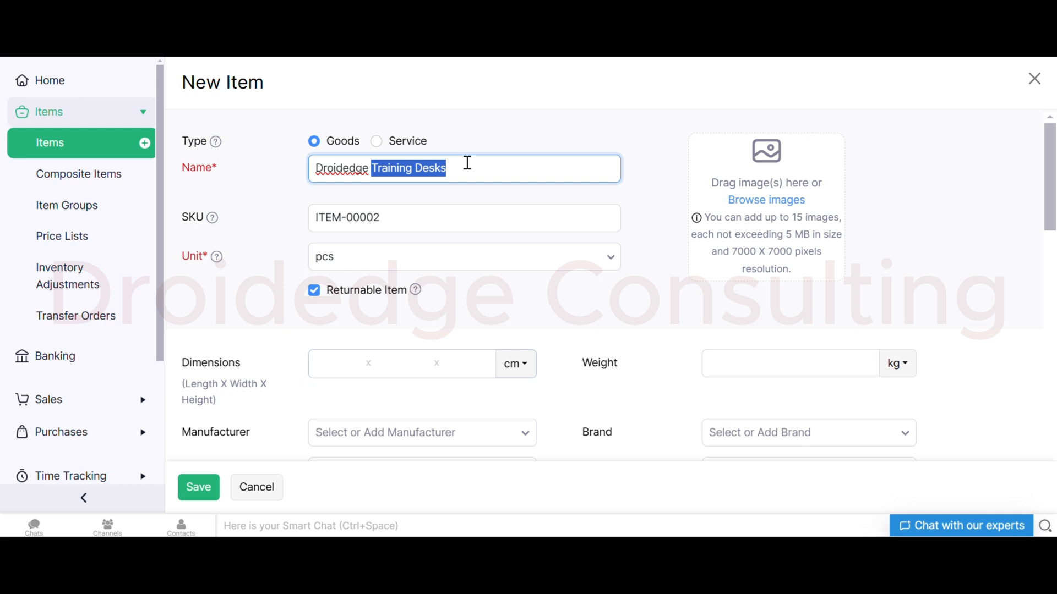
pyautogui.write('Er')
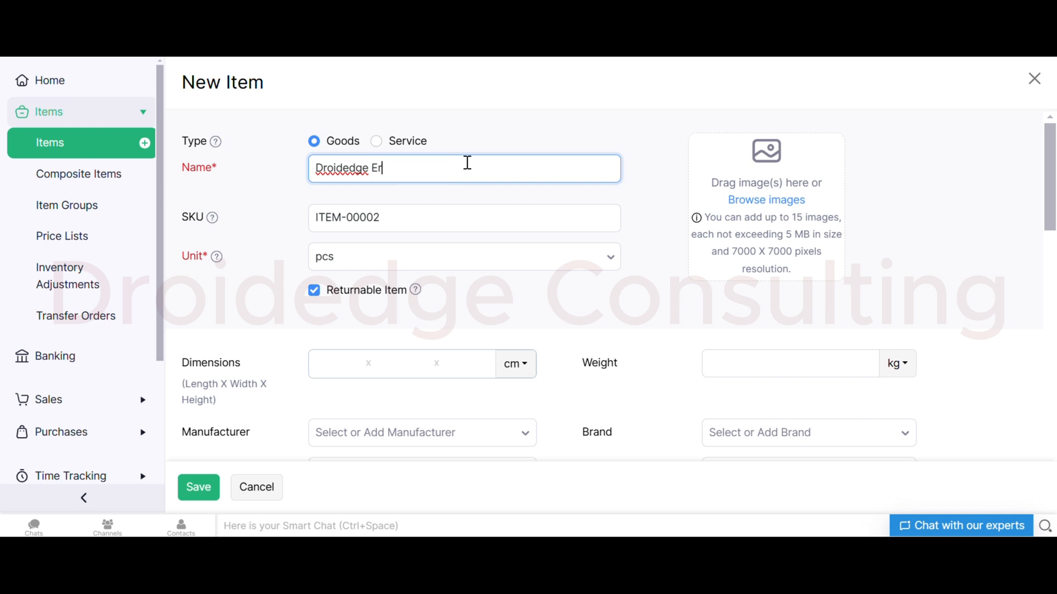
pyautogui.write('p Software')
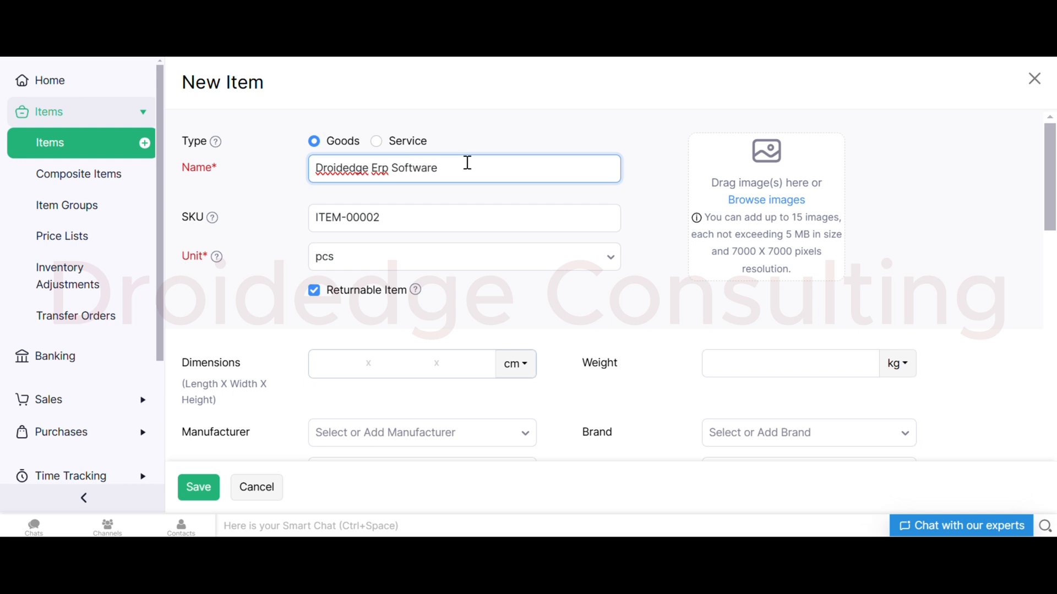
pyautogui.click(397, 144)
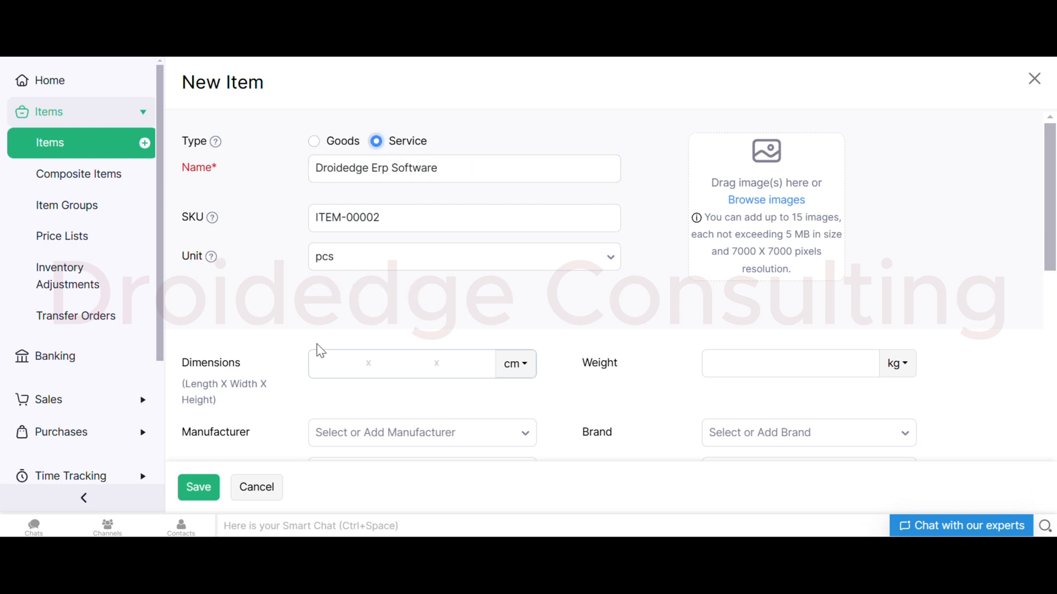
# Clear the unit of the service item so that no unit is selected.
pyautogui.click(431, 255)
pyautogui.press('BackSpace')
pyautogui.press('BackSpace')
pyautogui.press('BackSpace')
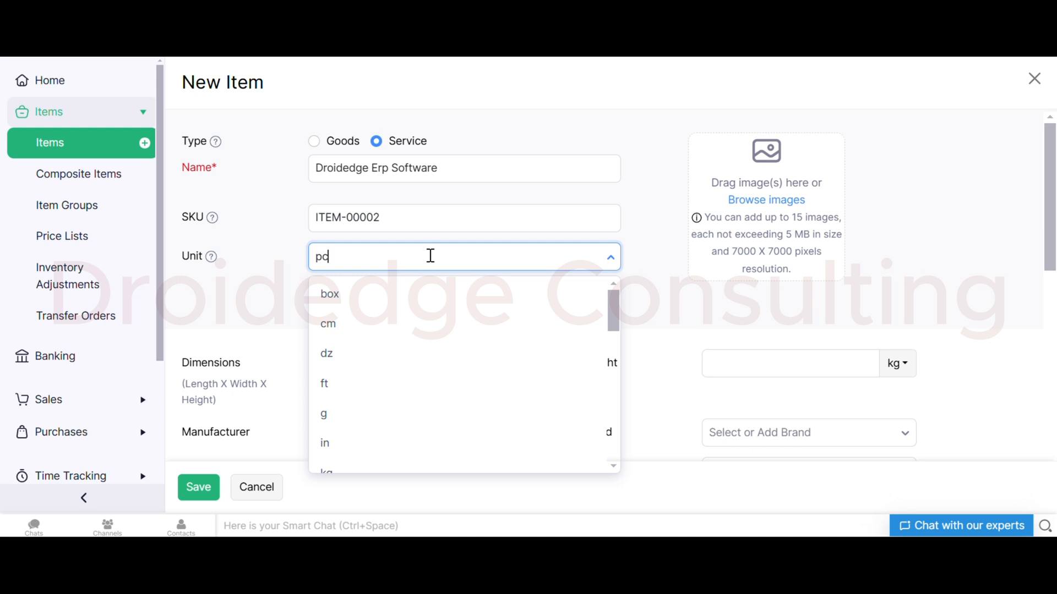
pyautogui.click(262, 306)
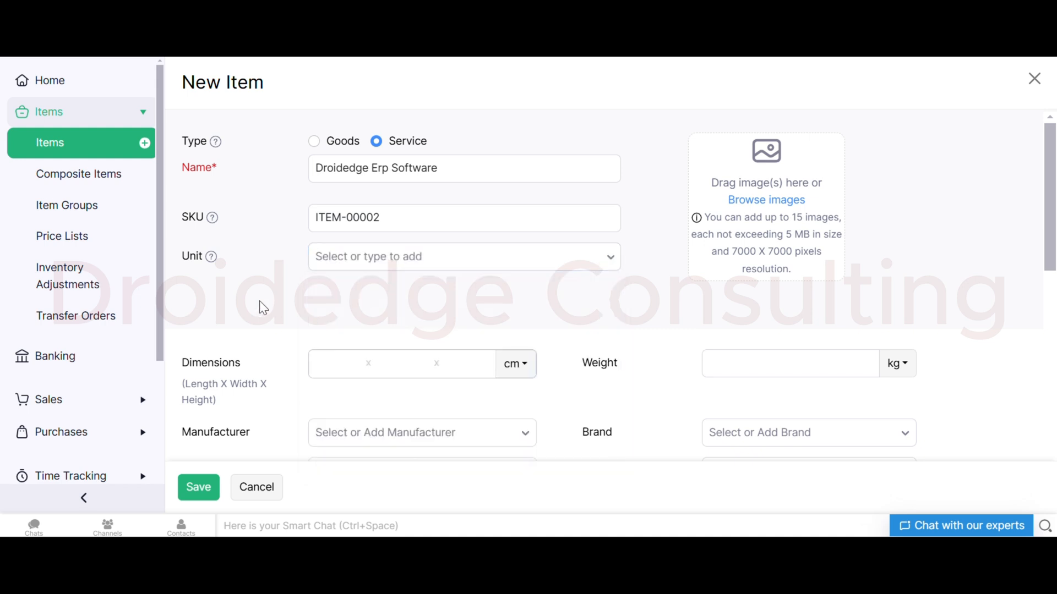
# Copy the item name Droidedge Erp Software and replace both the sales and the purchase description with it.
pyautogui.scroll(-10, 356, 288)
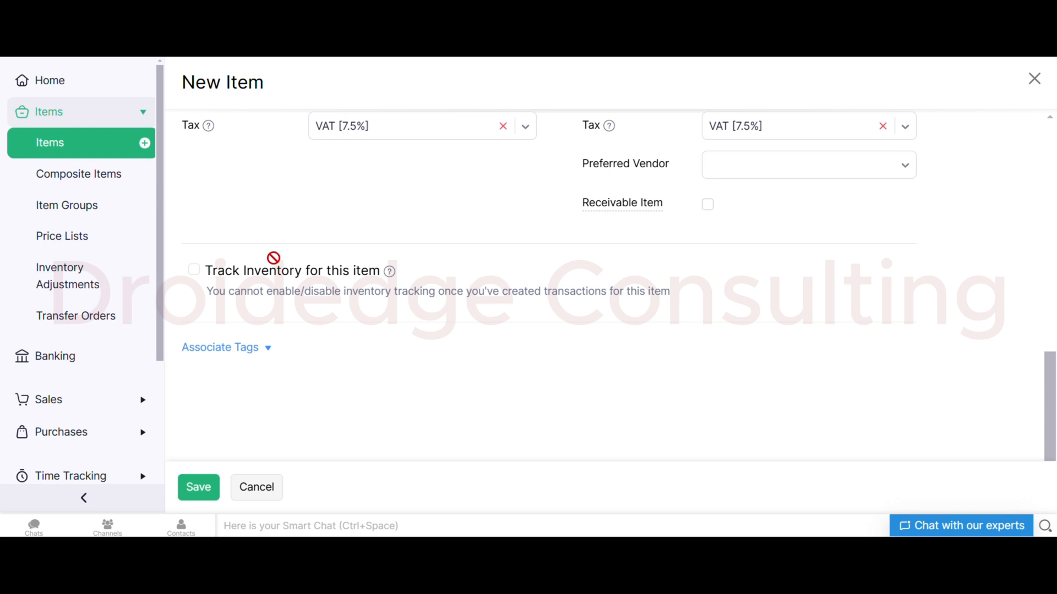
pyautogui.scroll(1, 413, 221)
pyautogui.scroll(5, 414, 220)
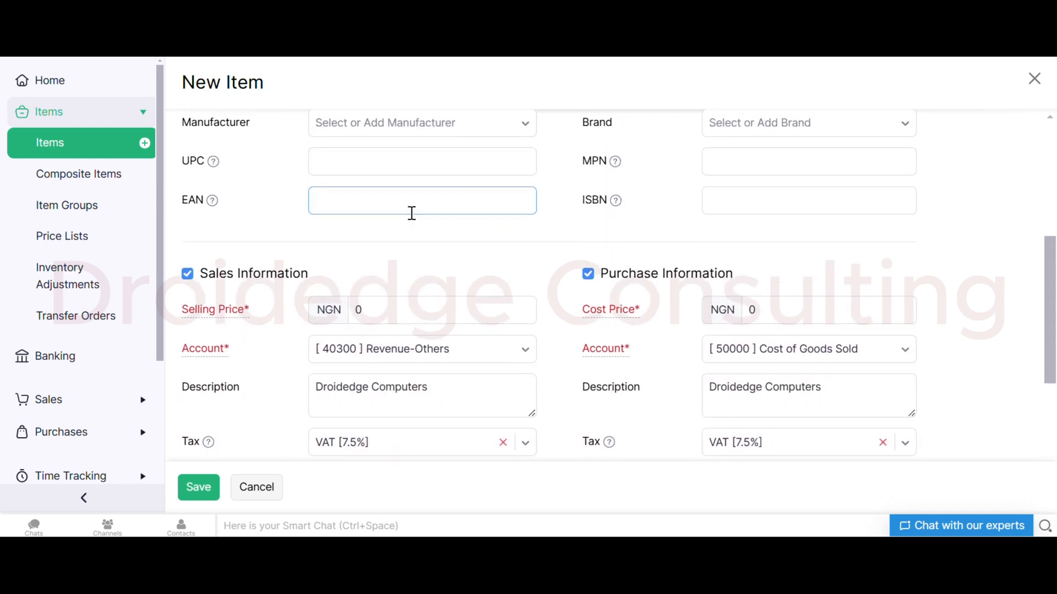
pyautogui.scroll(-1, 414, 221)
pyautogui.scroll(7, 432, 280)
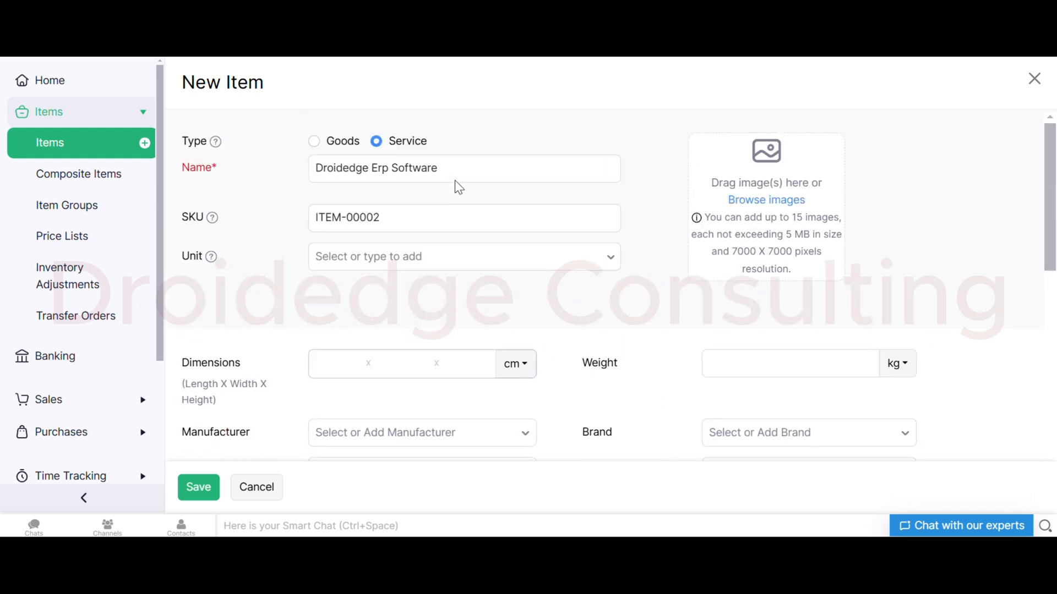
pyautogui.moveTo(463, 172); pyautogui.dragTo(231, 208)
pyautogui.hotkey('ctrl', 'c')
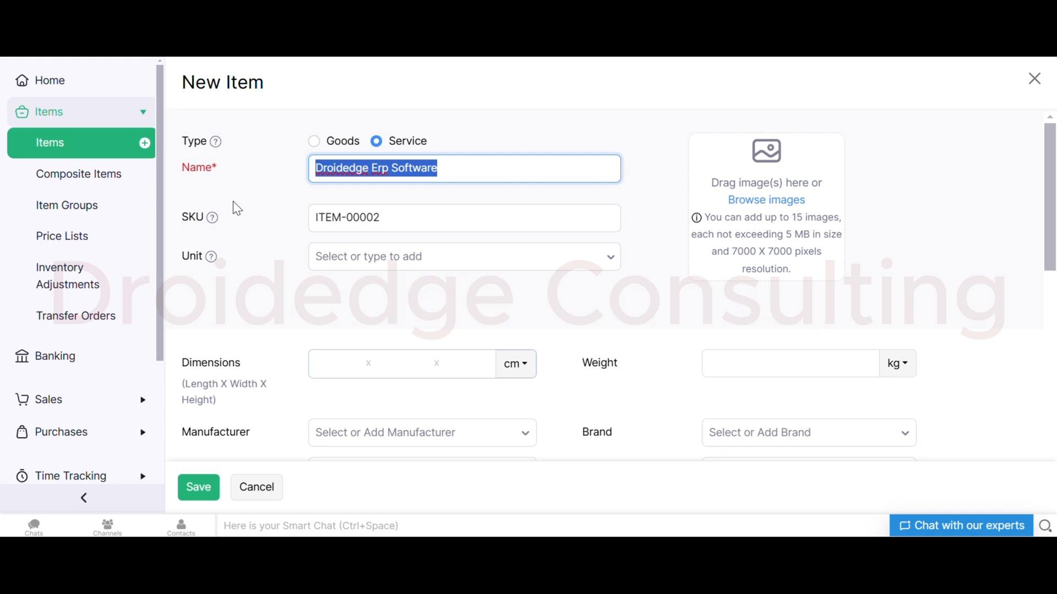
pyautogui.scroll(-9, 400, 454)
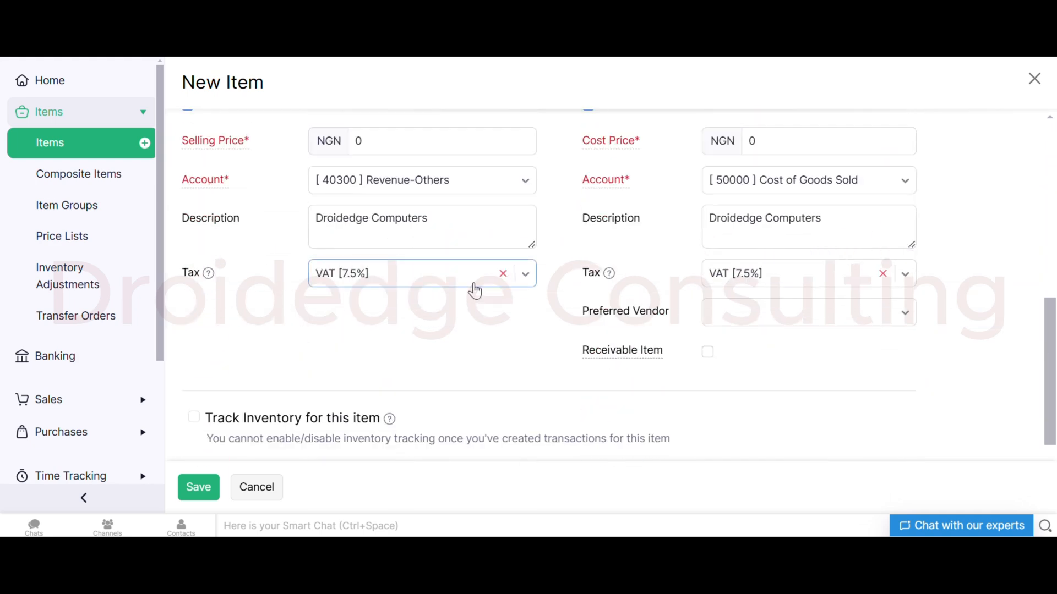
pyautogui.click(429, 219)
pyautogui.hotkey('ctrl', 'a')
pyautogui.hotkey('ctrl', 'v')
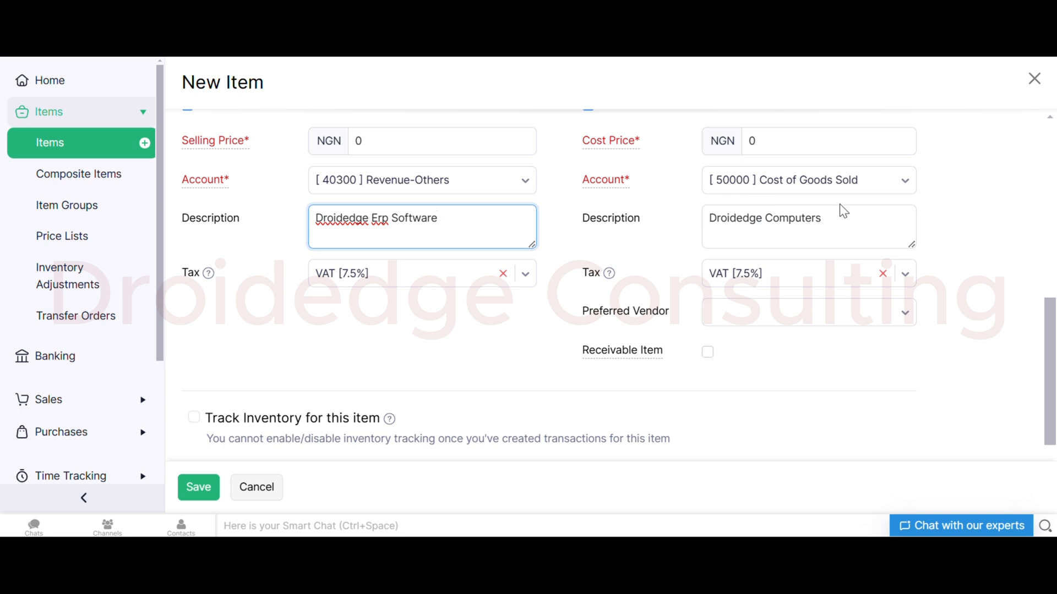
pyautogui.click(841, 218)
pyautogui.hotkey('ctrl', 'a')
pyautogui.hotkey('ctrl', 'v')
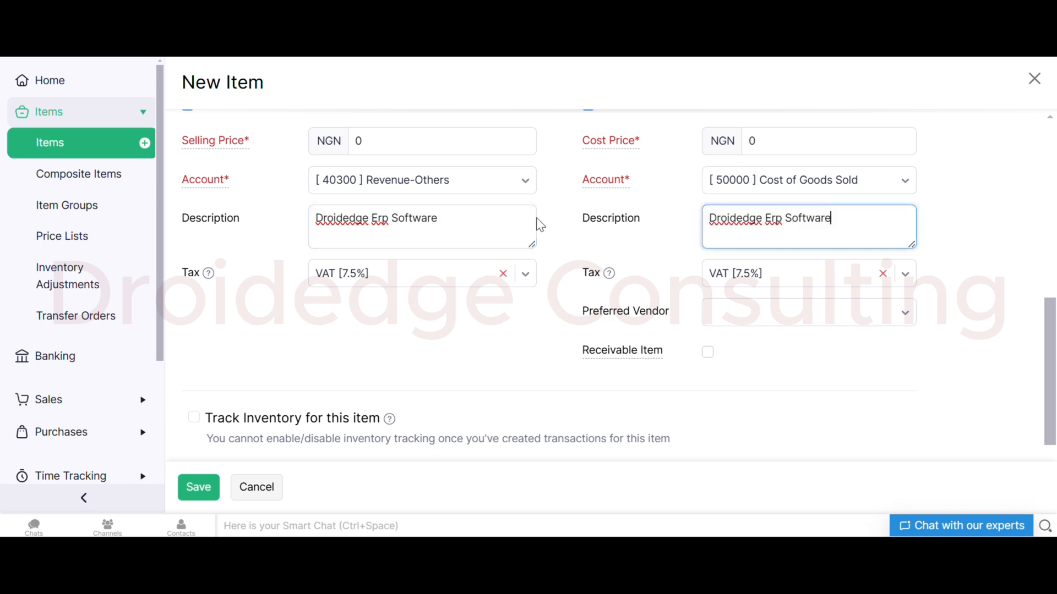
# Check the inventory tracking option of the service item and save the item.
pyautogui.click(433, 330)
pyautogui.scroll(-3, 433, 330)
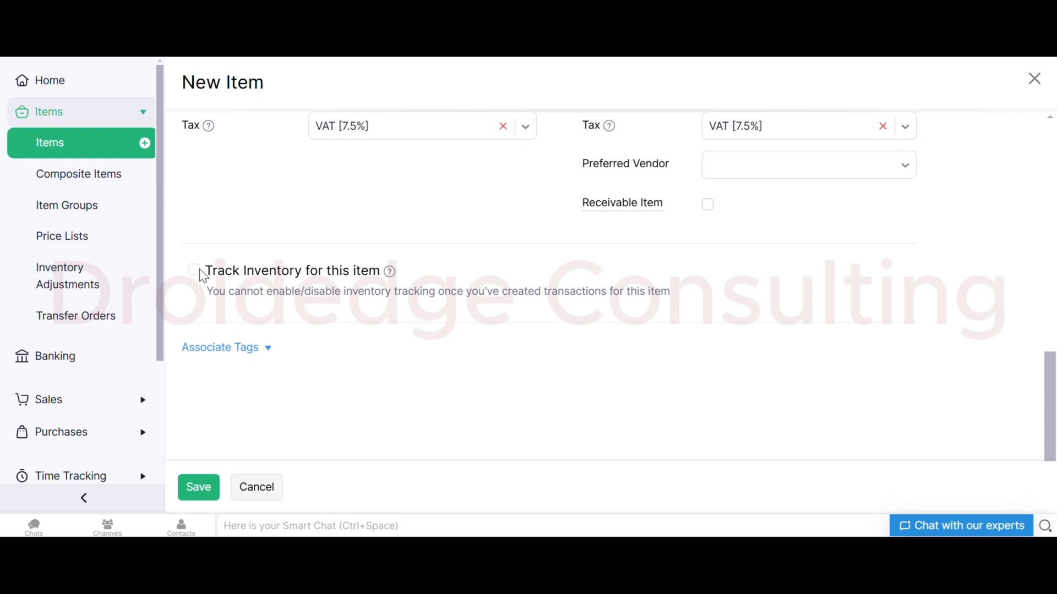
pyautogui.scroll(3, 199, 269)
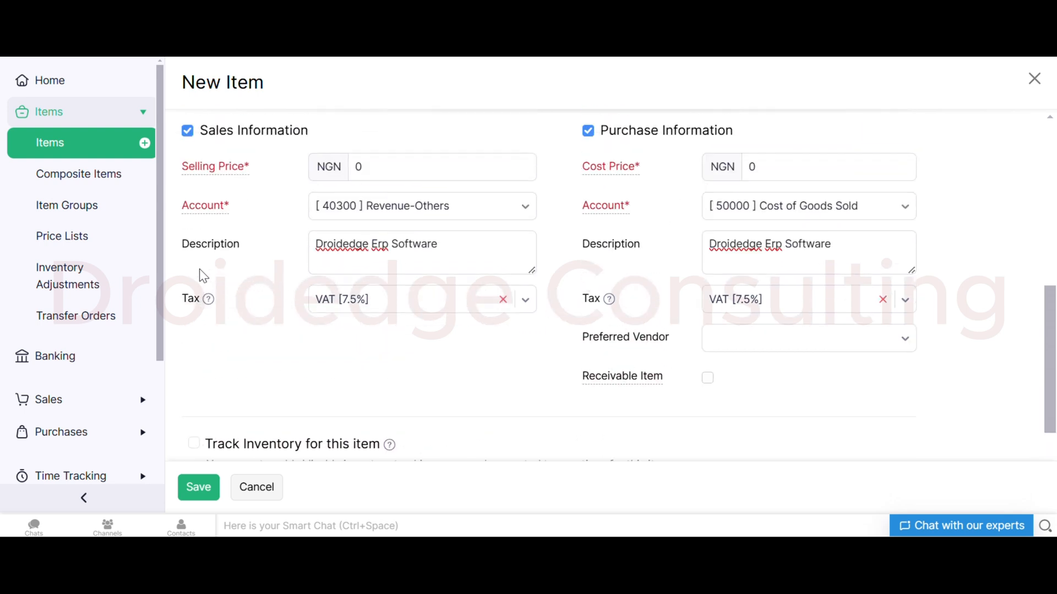
pyautogui.click(200, 488)
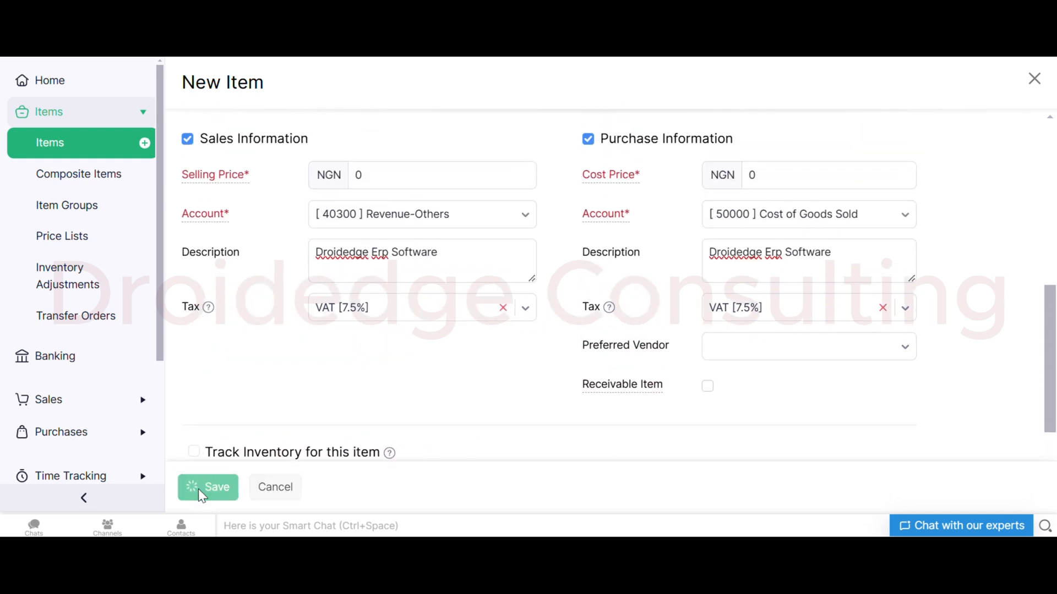